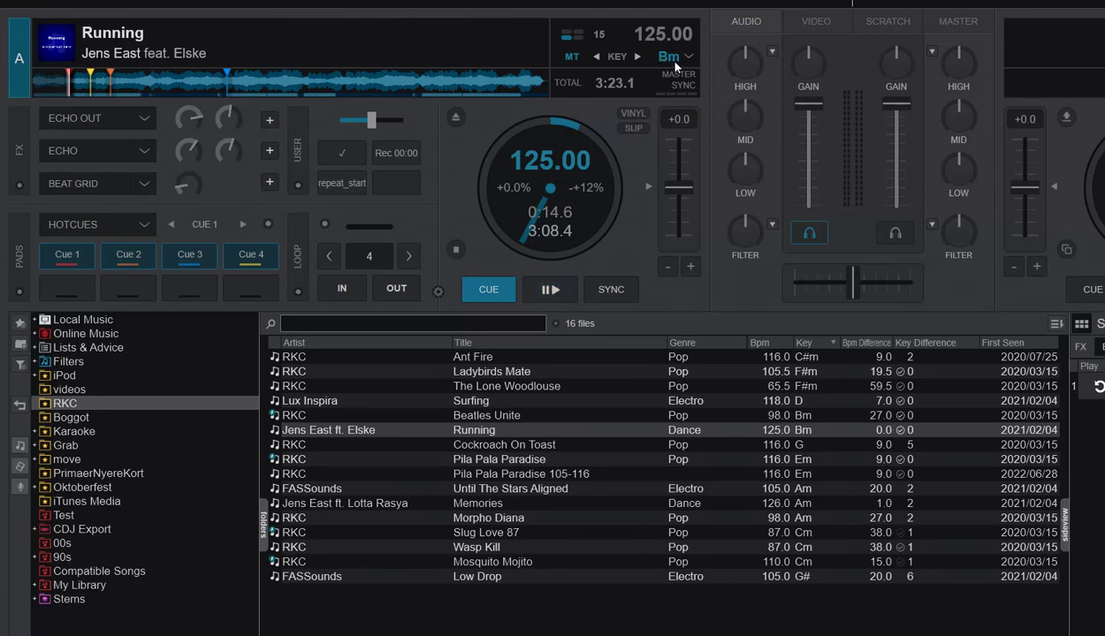
- Switch the deck's key notation to Camelot, so keys read like 10A and 12A
{"action": "left_click", "coordinate": [655, 57]}
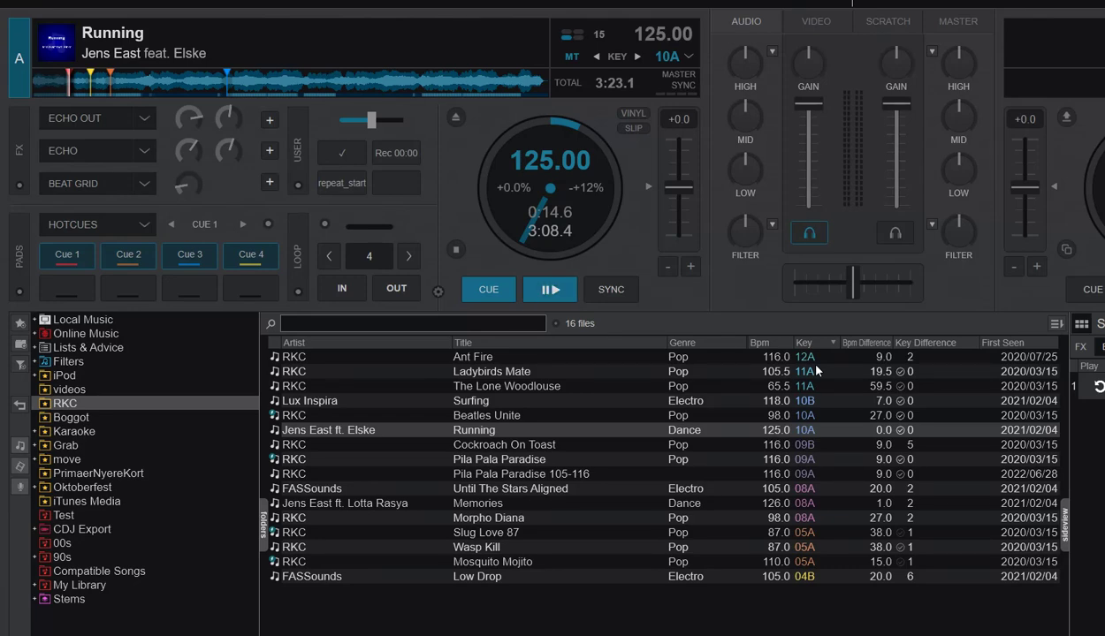
{"action": "left_click", "coordinate": [402, 356]}
{"action": "right_click", "coordinate": [336, 182]}
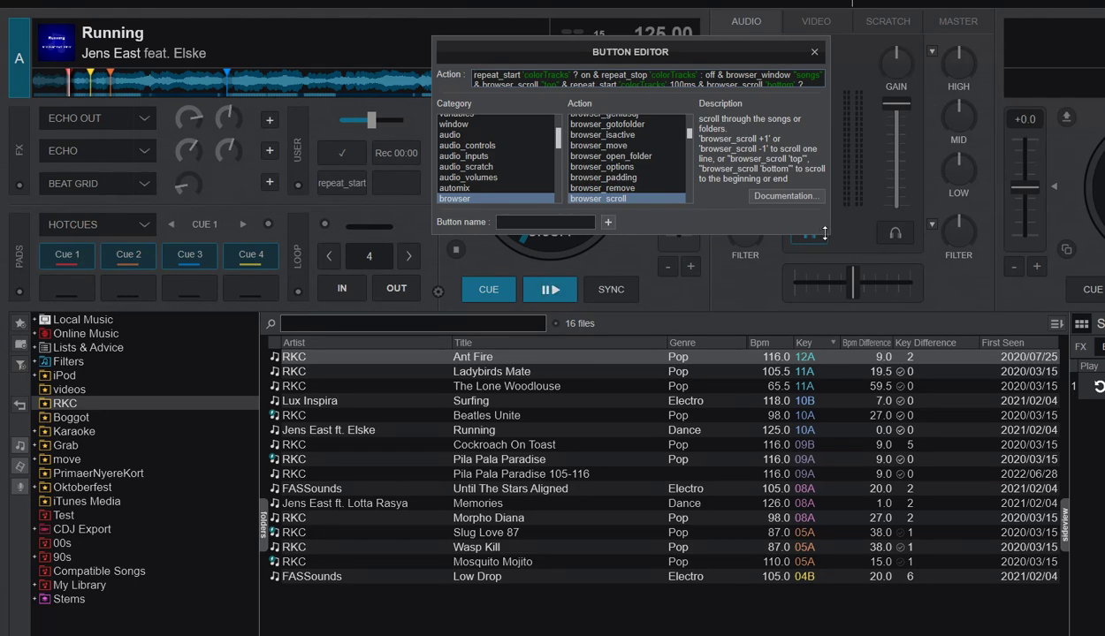
{"action": "left_click_drag", "start_coordinate": [828, 234], "coordinate": [1003, 475]}
{"action": "scroll", "coordinate": [840, 165], "scroll_direction": "down", "scroll_amount": 4}
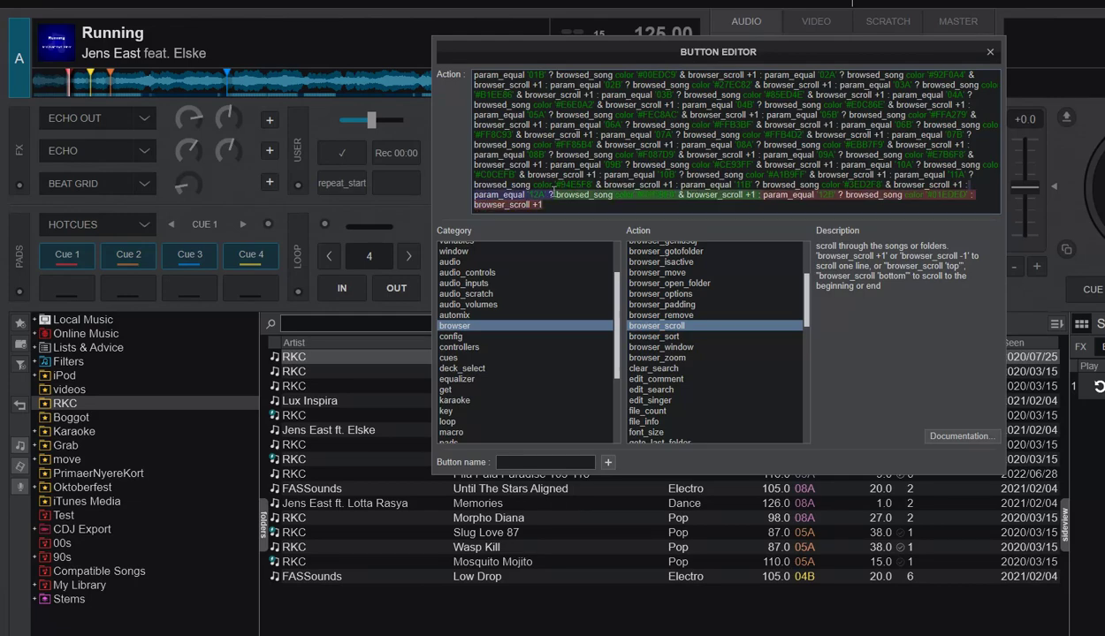
{"action": "scroll", "coordinate": [555, 194], "scroll_direction": "up", "scroll_amount": 5}
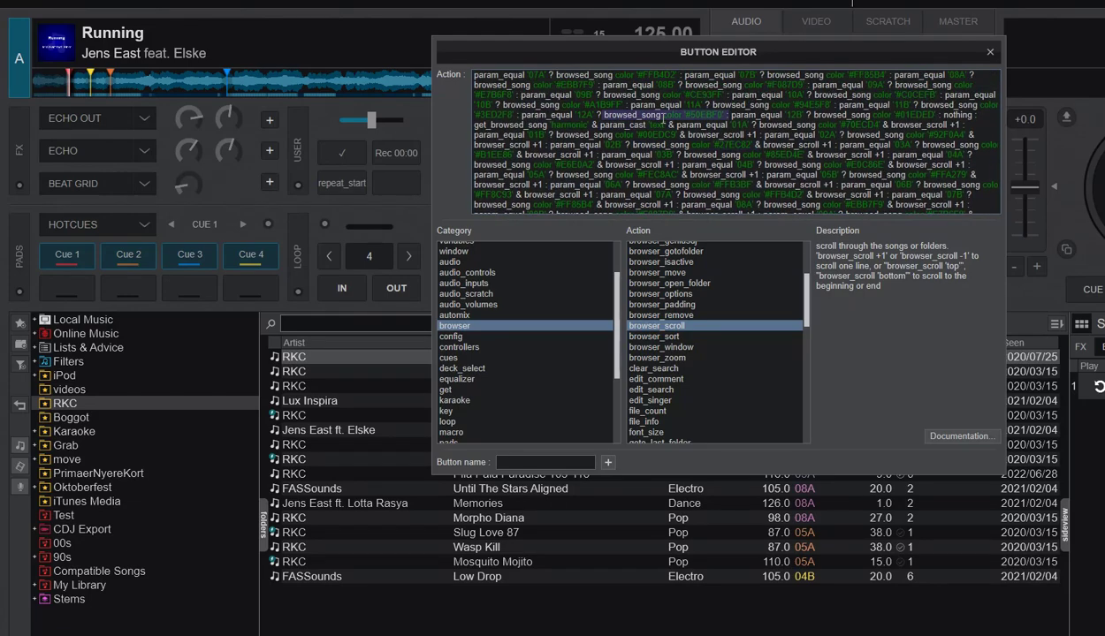
{"action": "scroll", "coordinate": [654, 122], "scroll_direction": "up", "scroll_amount": 3}
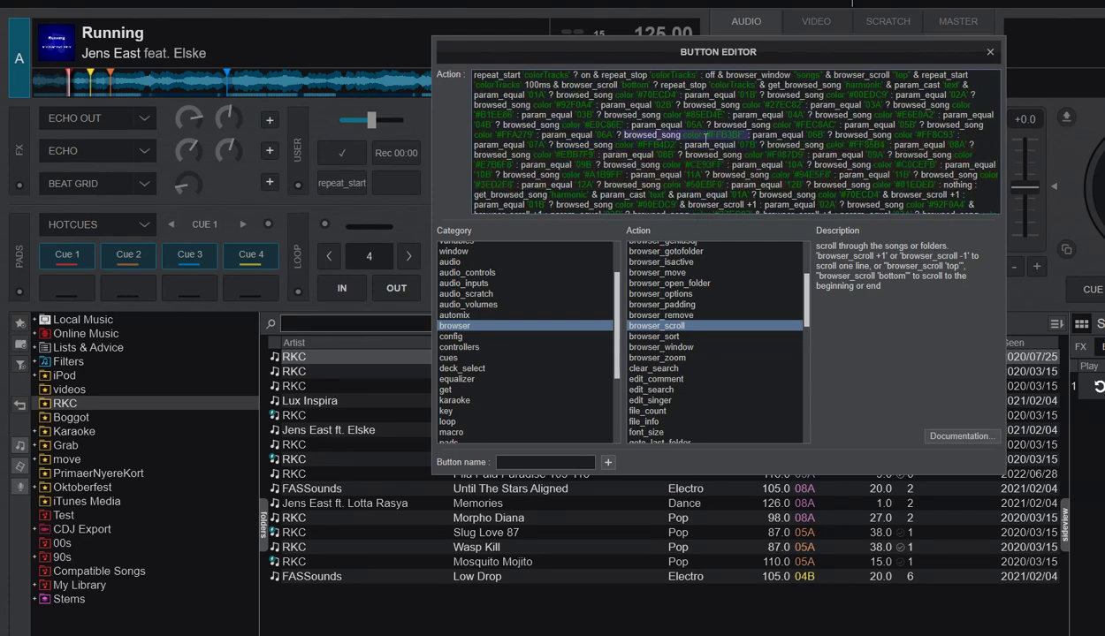
{"action": "left_click", "coordinate": [987, 53]}
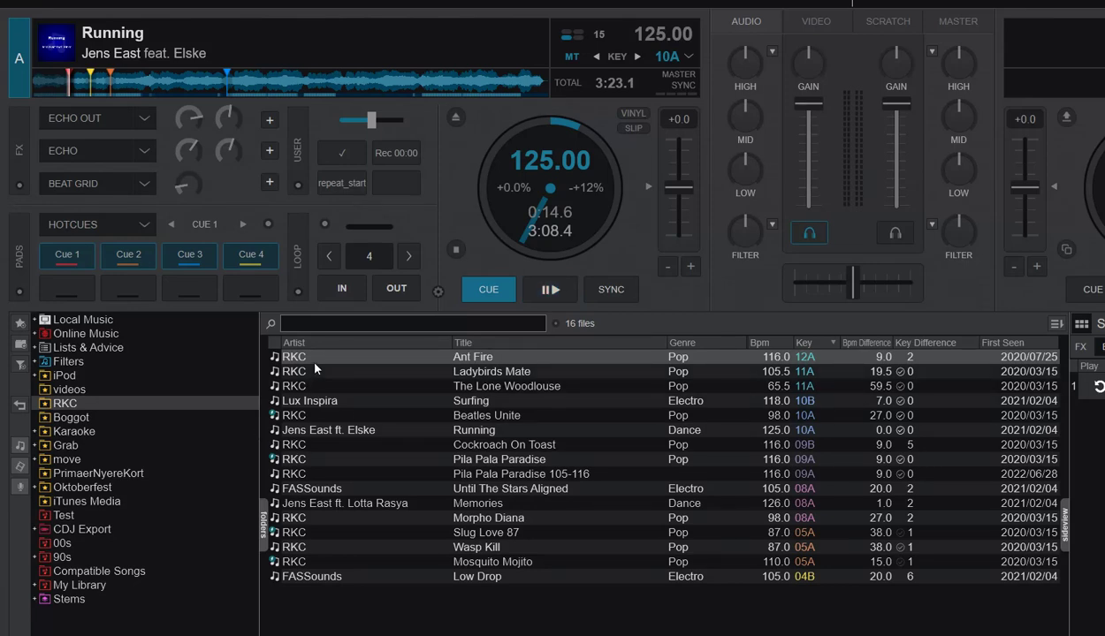
- Run the colorTracks script to tint tracks by key, then check The Lone Woodlouse's tags
{"action": "left_click", "coordinate": [322, 187]}
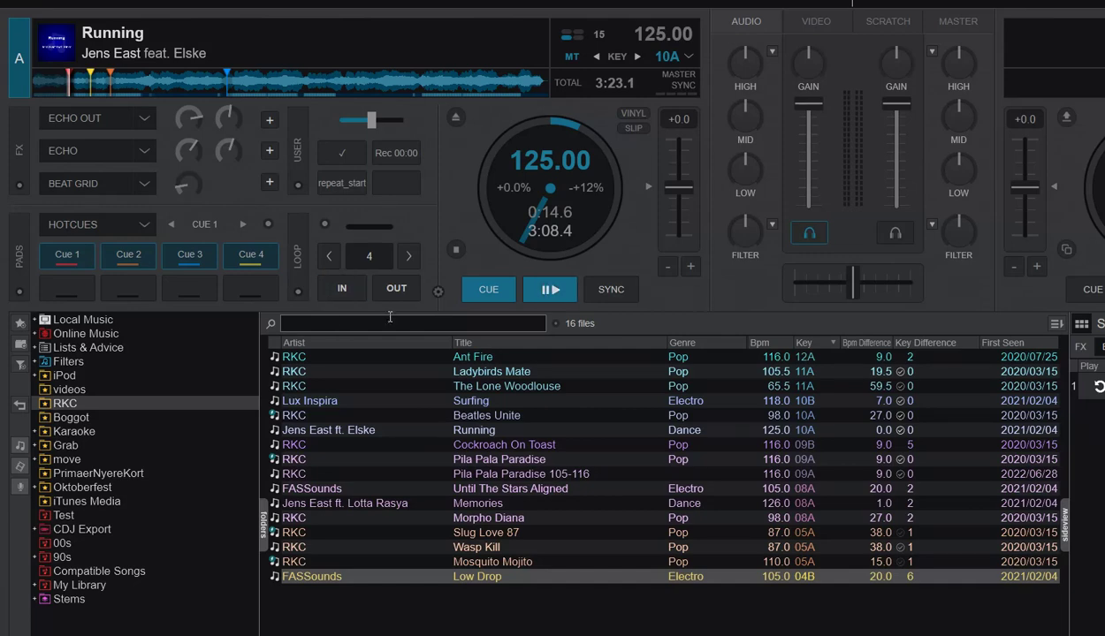
{"action": "right_click", "coordinate": [567, 387]}
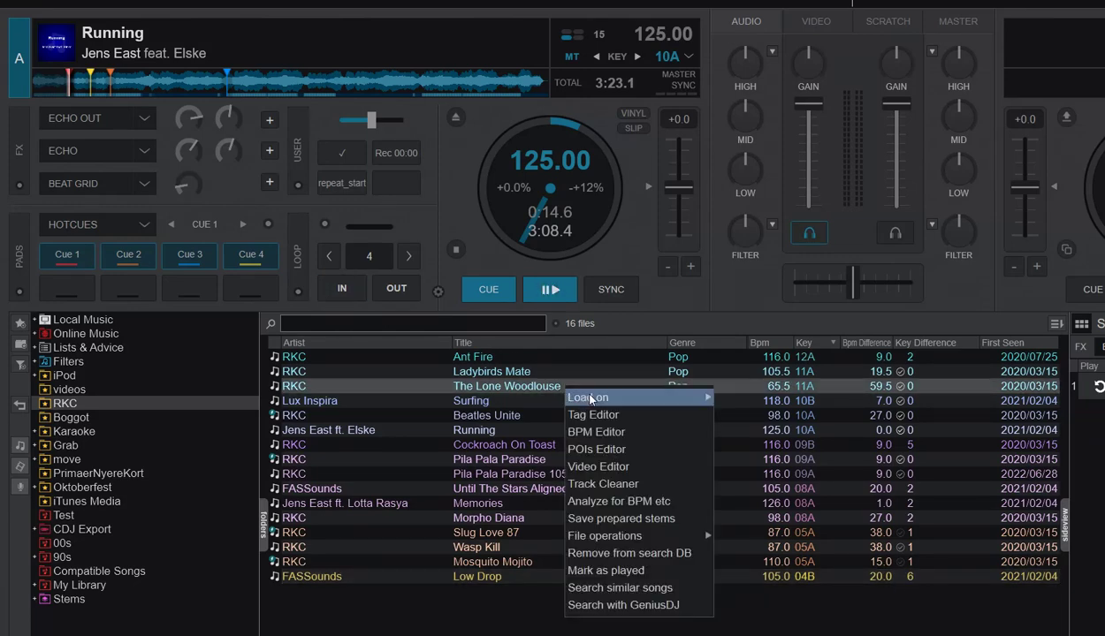
{"action": "left_click", "coordinate": [594, 414]}
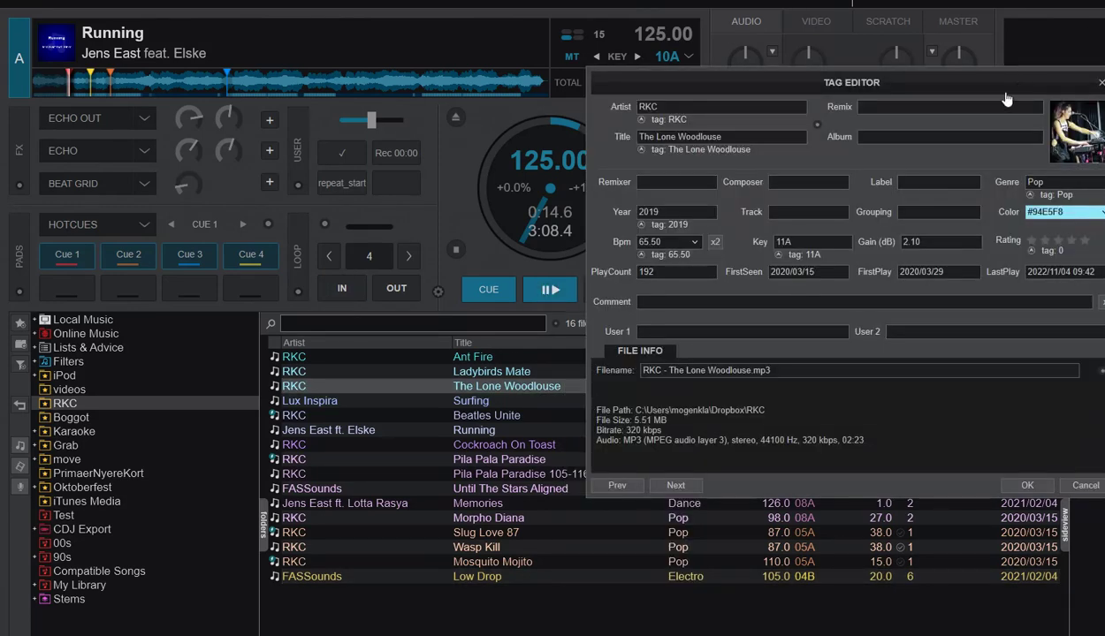
{"action": "left_click_drag", "start_coordinate": [979, 92], "coordinate": [760, 90]}
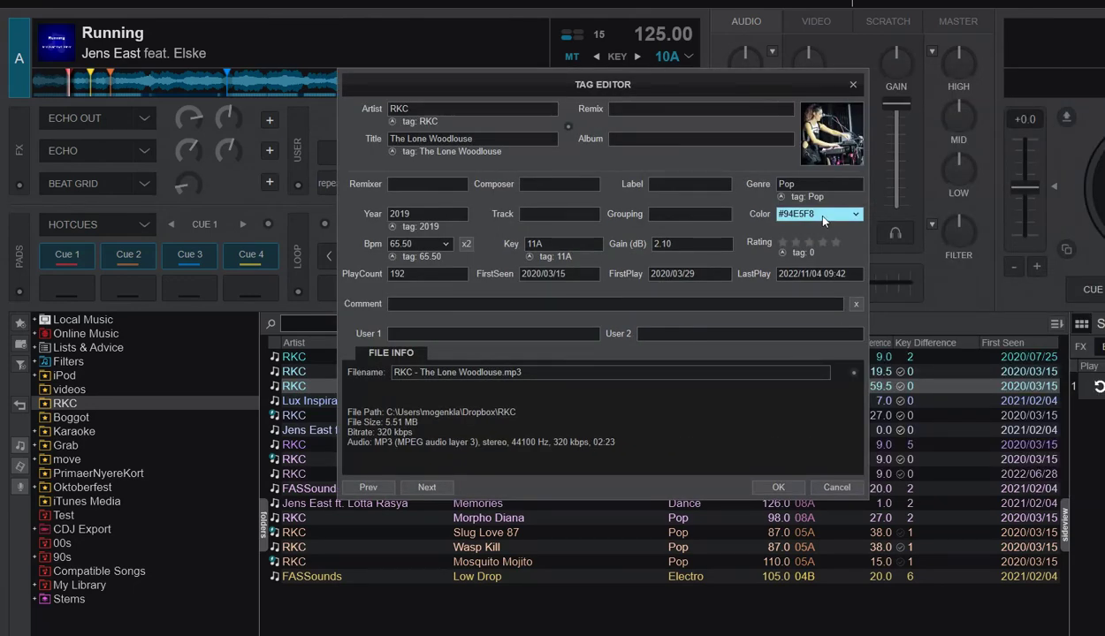
{"action": "left_click", "coordinate": [852, 85]}
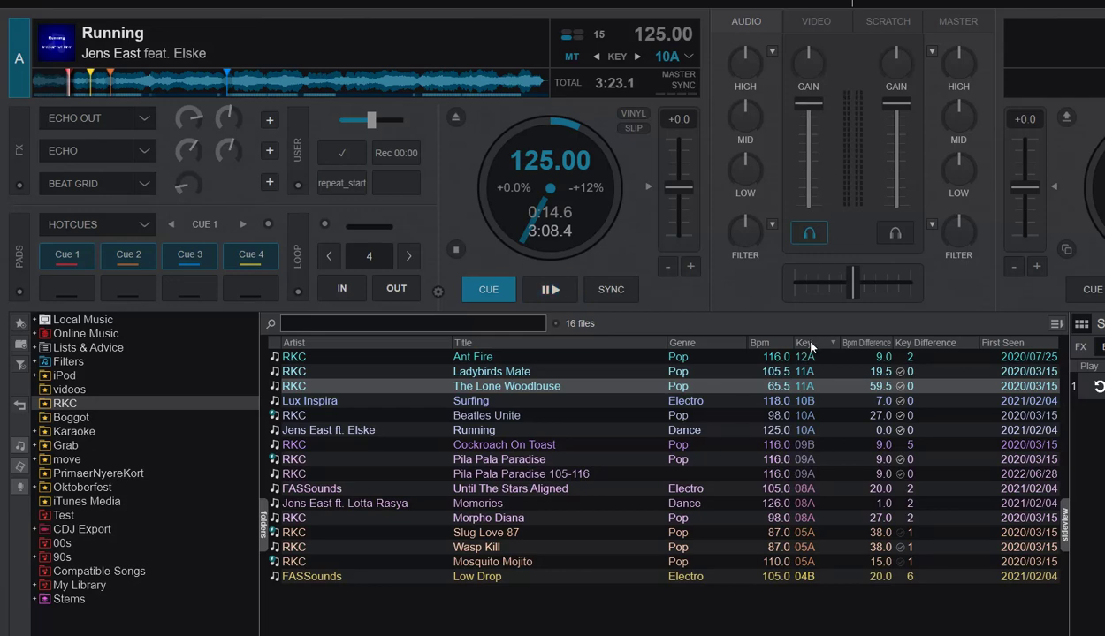
- Select all 16 RKC tracks and set their Color tag to none in Tag Editor
{"action": "left_click", "coordinate": [1056, 325]}
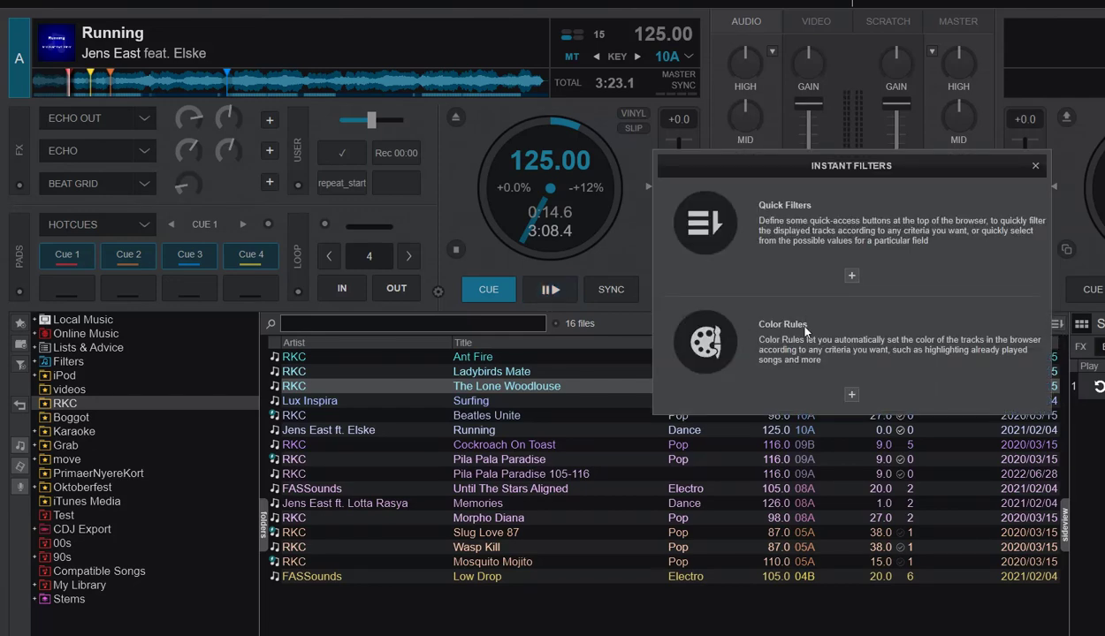
{"action": "left_click", "coordinate": [1035, 165]}
{"action": "left_click", "coordinate": [441, 474]}
{"action": "key", "text": "ctrl+a"}
{"action": "right_click", "coordinate": [421, 423]}
{"action": "left_click", "coordinate": [436, 432]}
{"action": "left_click_drag", "start_coordinate": [916, 83], "coordinate": [739, 104]}
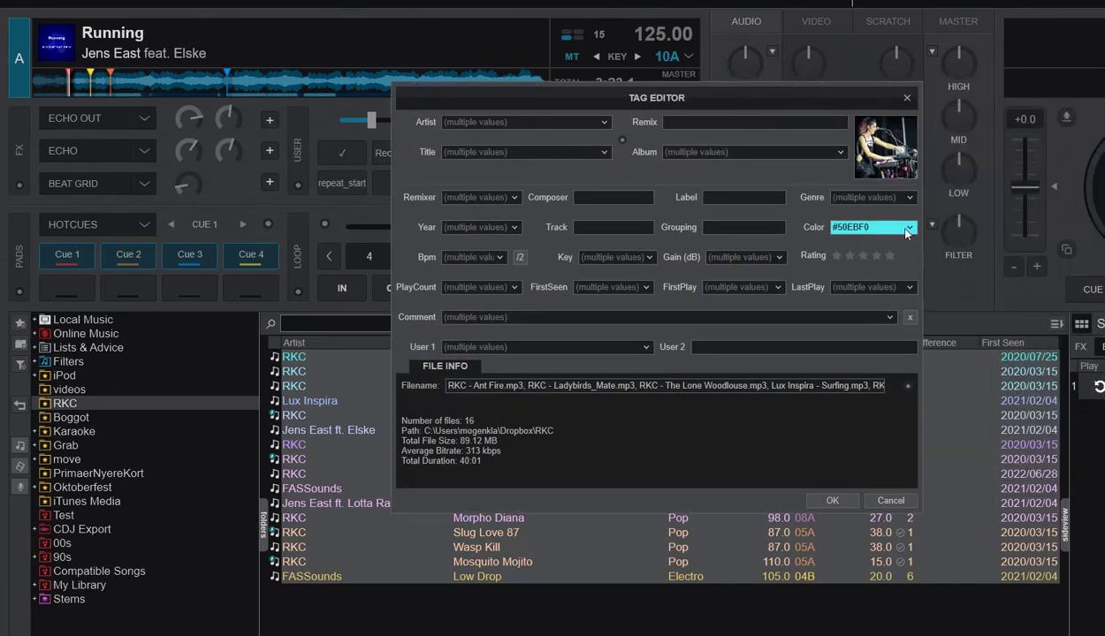
{"action": "left_click", "coordinate": [907, 231]}
{"action": "left_click", "coordinate": [834, 242]}
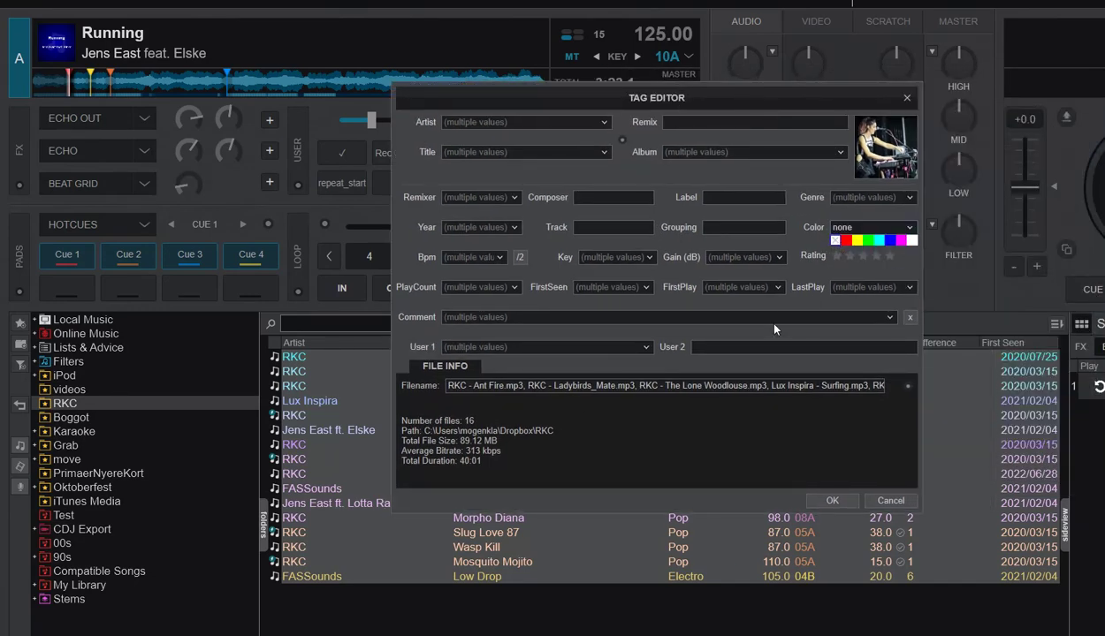
{"action": "left_click", "coordinate": [829, 502]}
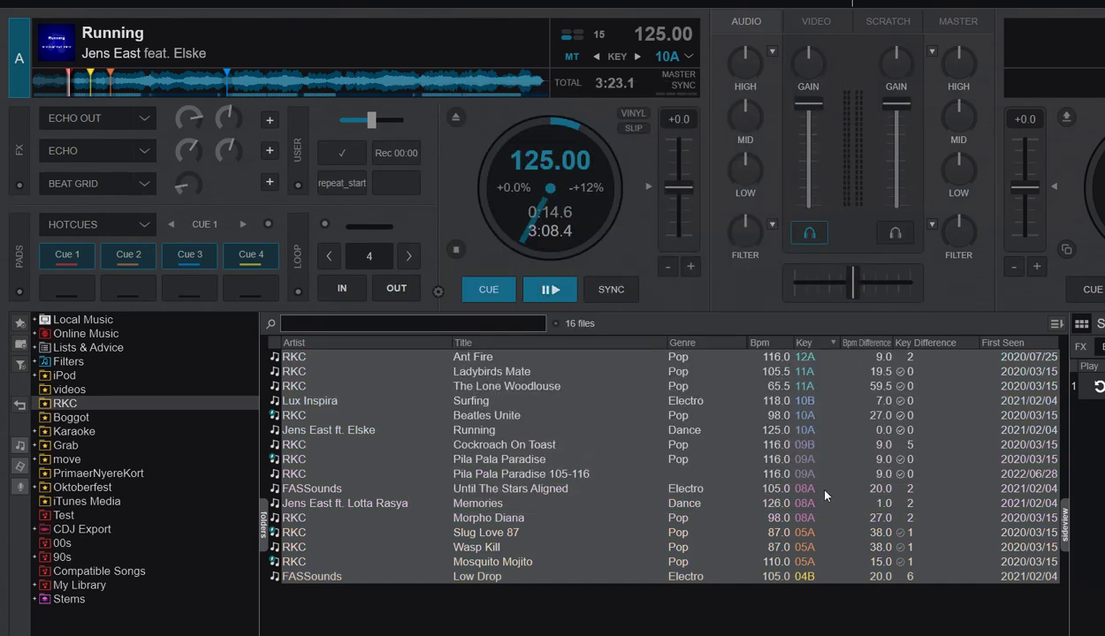
{"action": "left_click", "coordinate": [825, 459]}
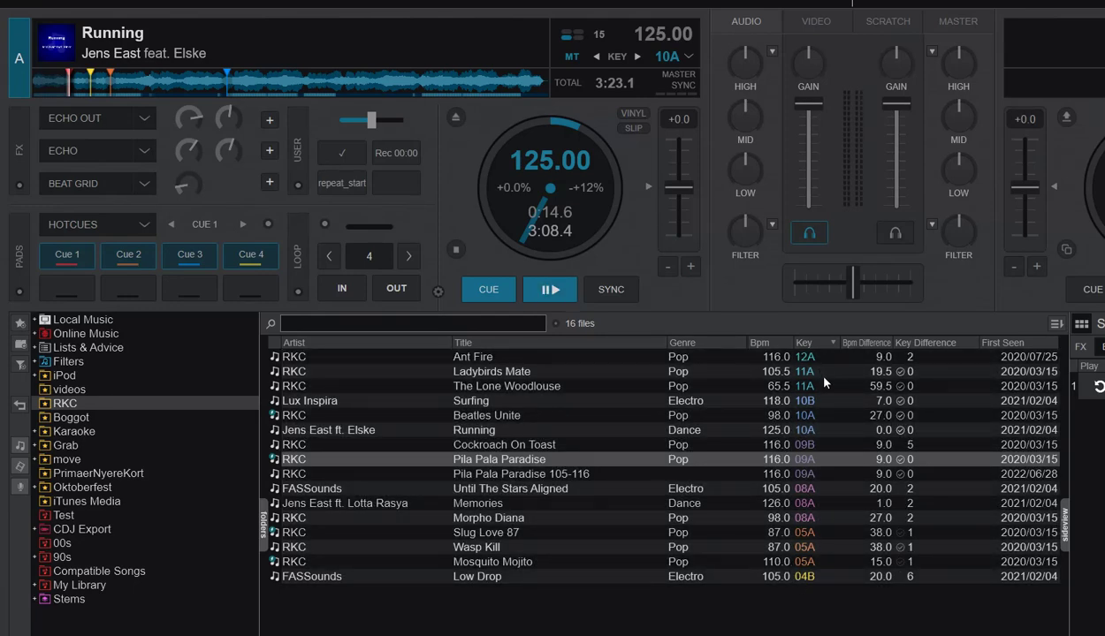
- Add a new colour rule in Instant Filters matching Key is 04B
{"action": "left_click", "coordinate": [1055, 324]}
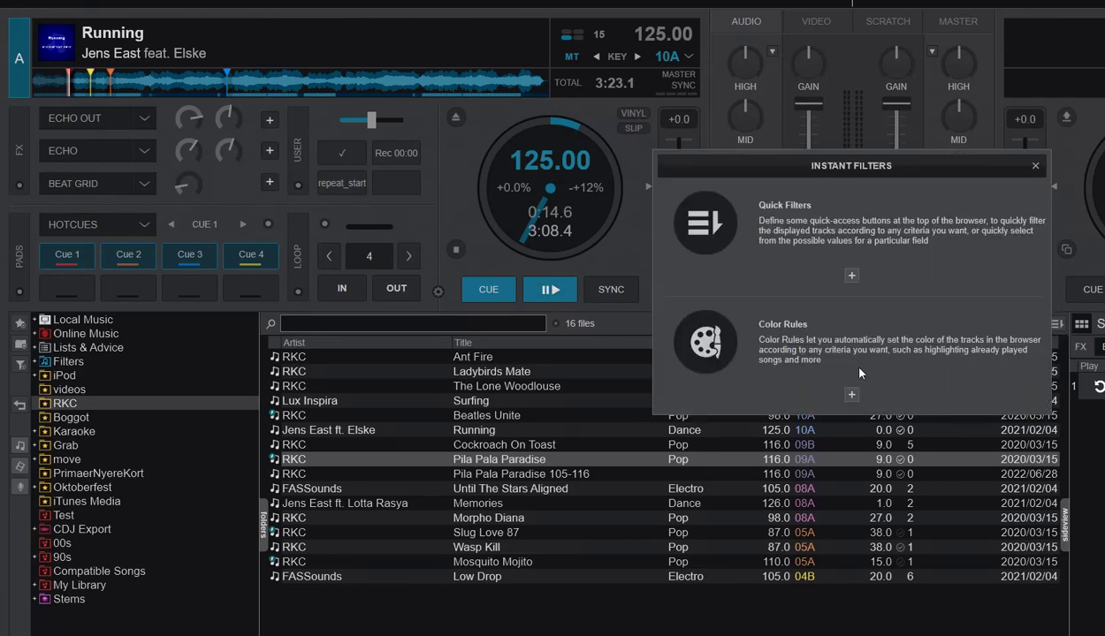
{"action": "left_click", "coordinate": [852, 396]}
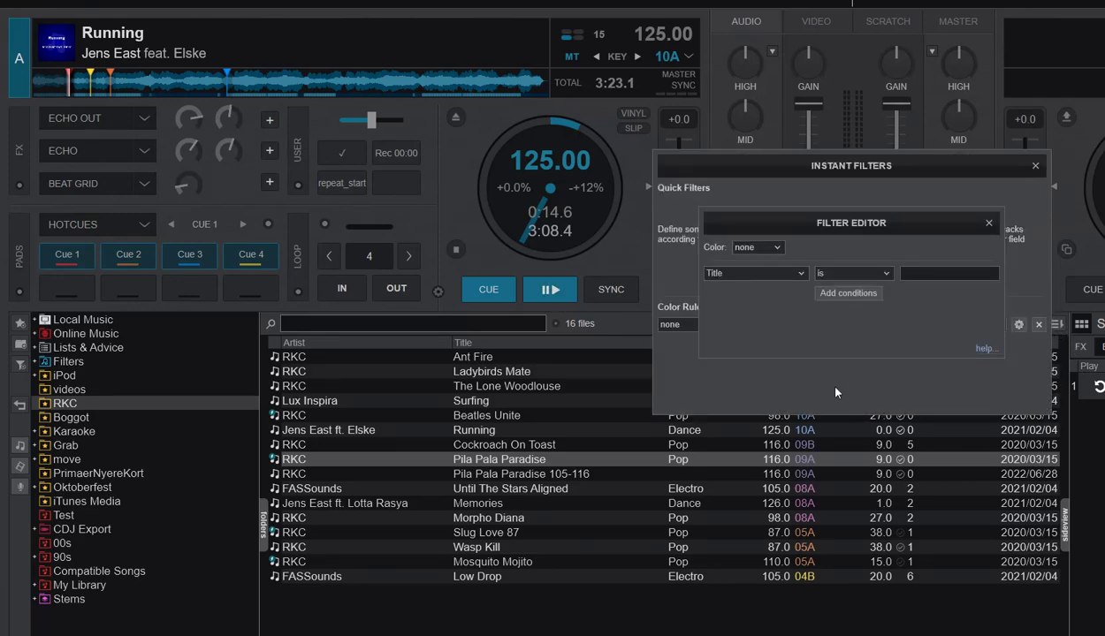
{"action": "left_click", "coordinate": [801, 273]}
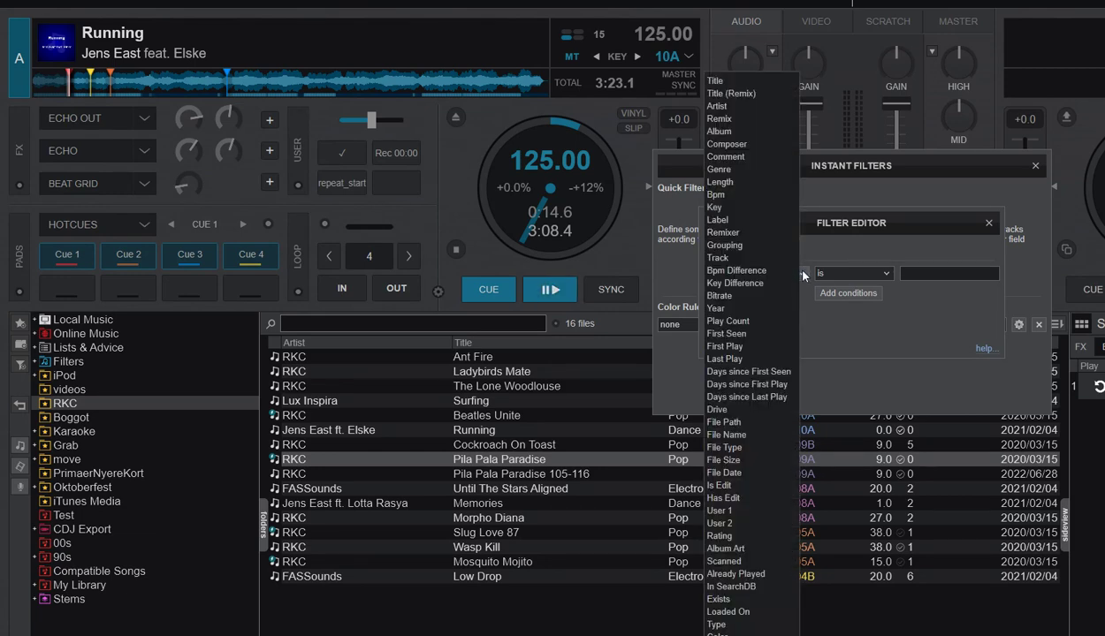
{"action": "left_click", "coordinate": [716, 207]}
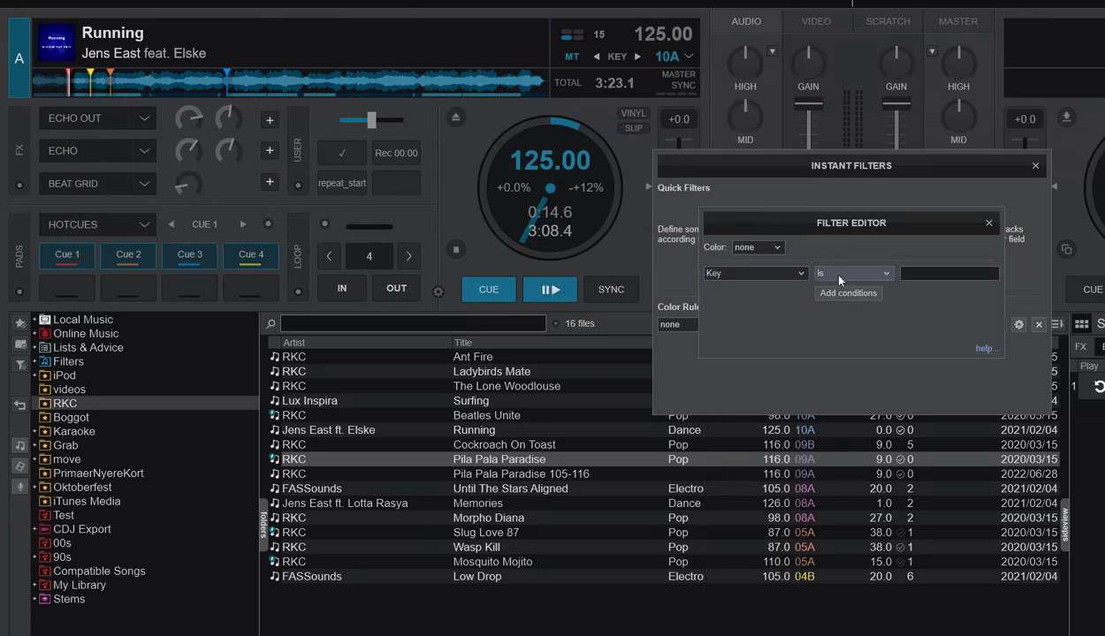
{"action": "left_click", "coordinate": [923, 275]}
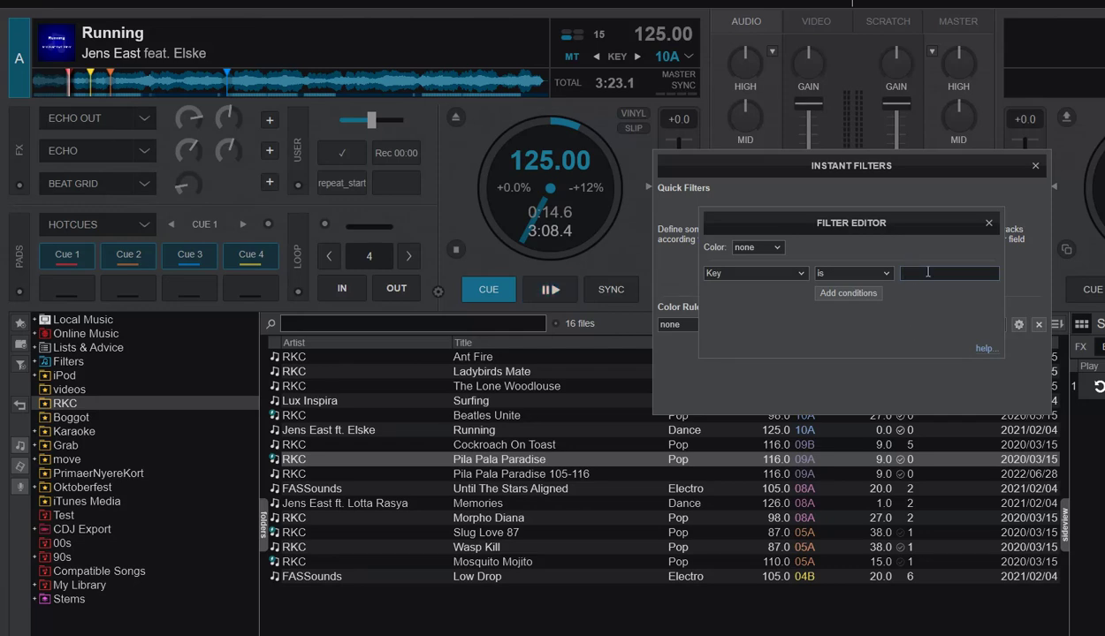
{"action": "type", "text": "04B"}
- Set the 04B rule's colour to light yellow #FFFF49 from the palette
{"action": "left_click", "coordinate": [777, 248]}
{"action": "left_click", "coordinate": [751, 259]}
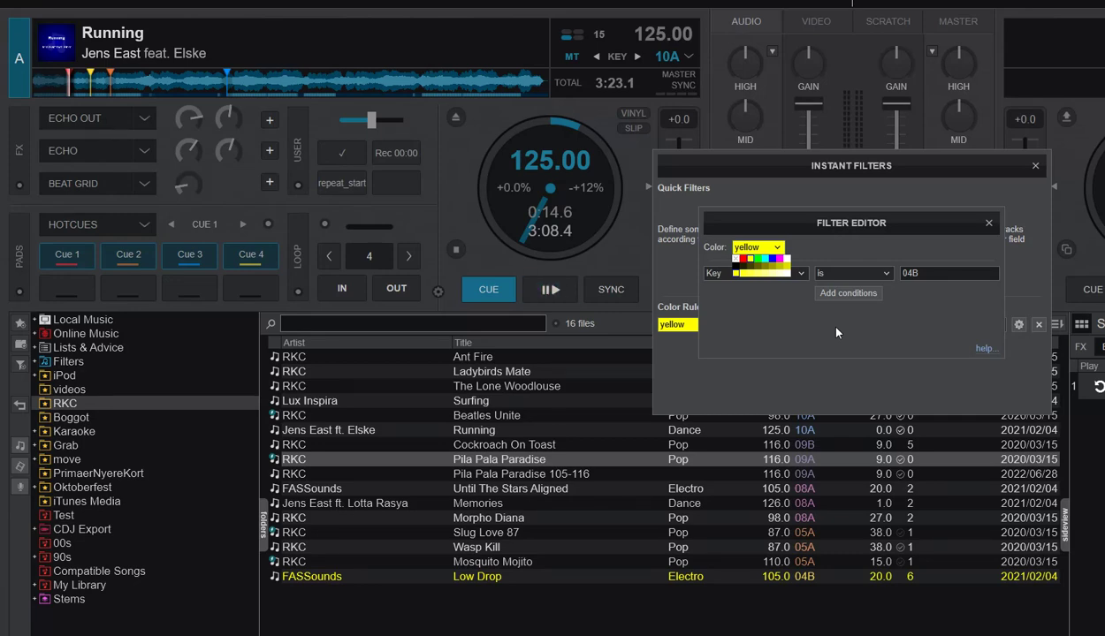
{"action": "left_click", "coordinate": [757, 265]}
{"action": "left_click", "coordinate": [765, 273]}
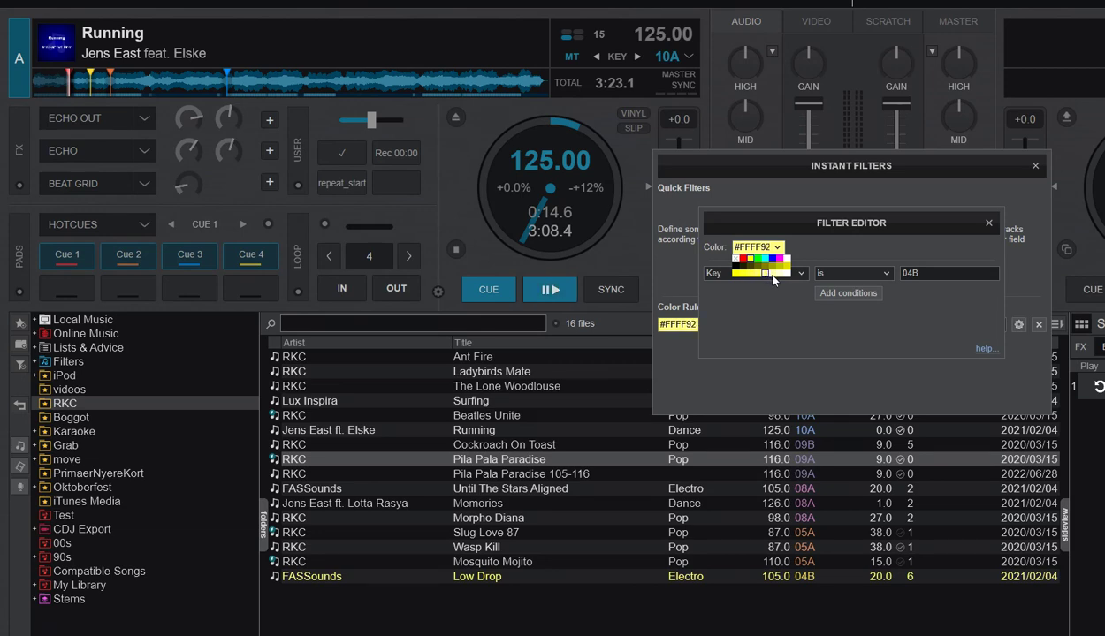
{"action": "left_click", "coordinate": [771, 273]}
{"action": "left_click", "coordinate": [748, 274]}
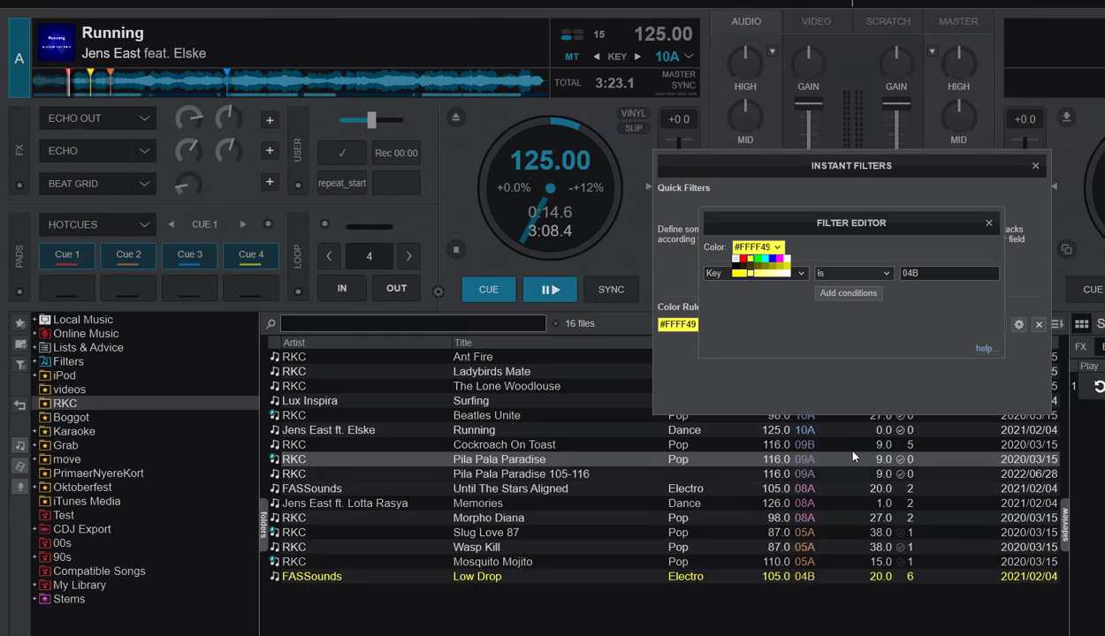
{"action": "left_click", "coordinate": [726, 315]}
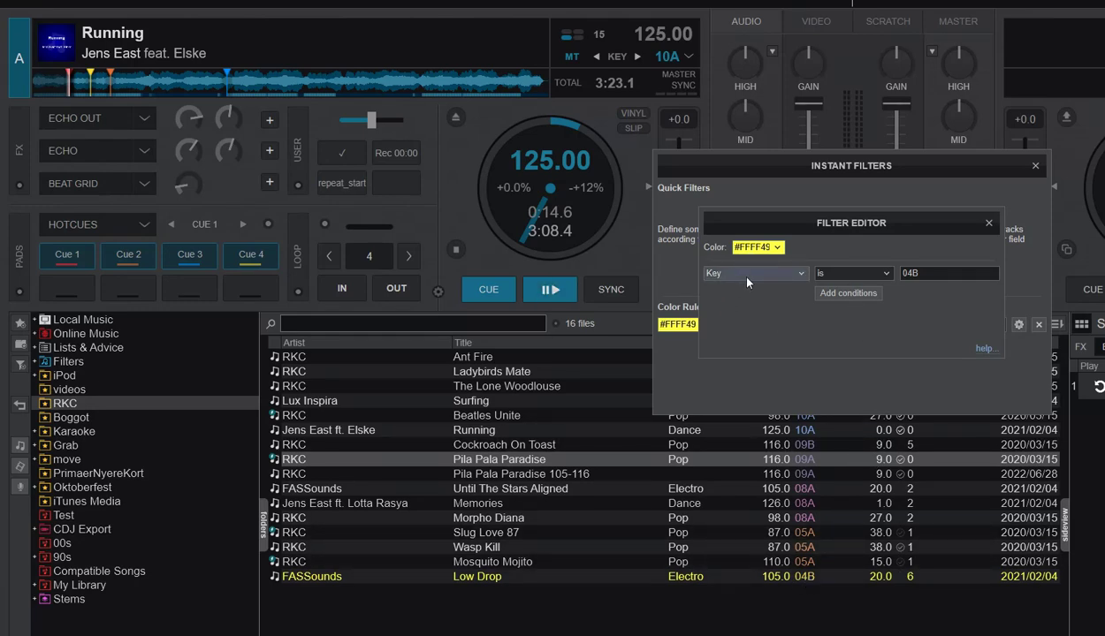
- Close the filter panels and set the colorPicker option to system in Settings
{"action": "left_click", "coordinate": [989, 226]}
{"action": "left_click", "coordinate": [1034, 166]}
{"action": "left_click", "coordinate": [928, 4]}
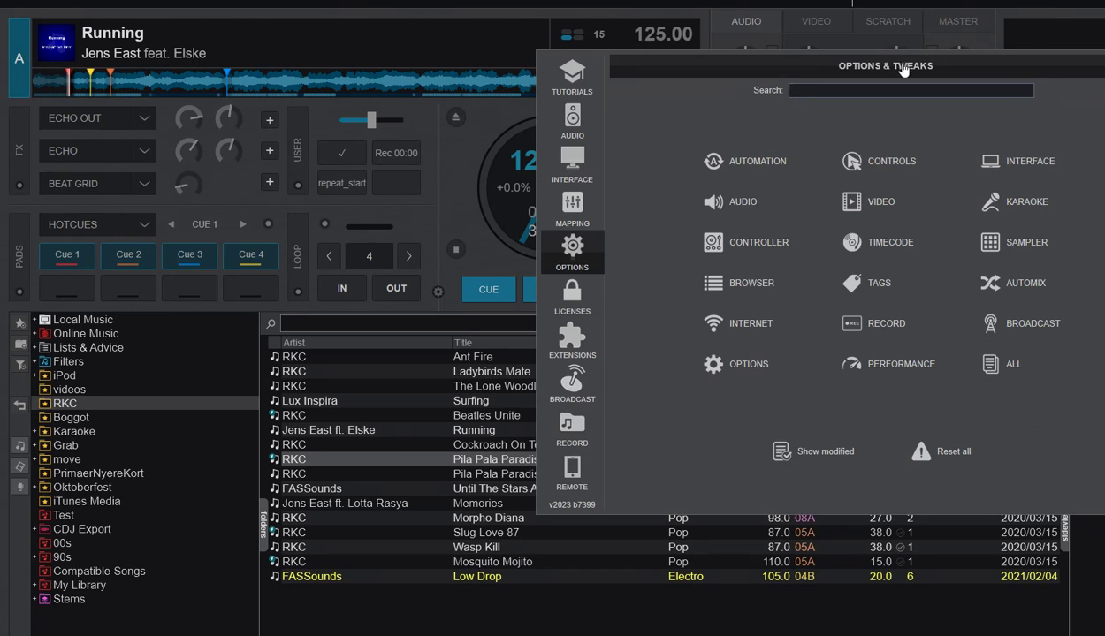
{"action": "left_click_drag", "start_coordinate": [902, 69], "coordinate": [785, 58]}
{"action": "type", "text": "colorp"}
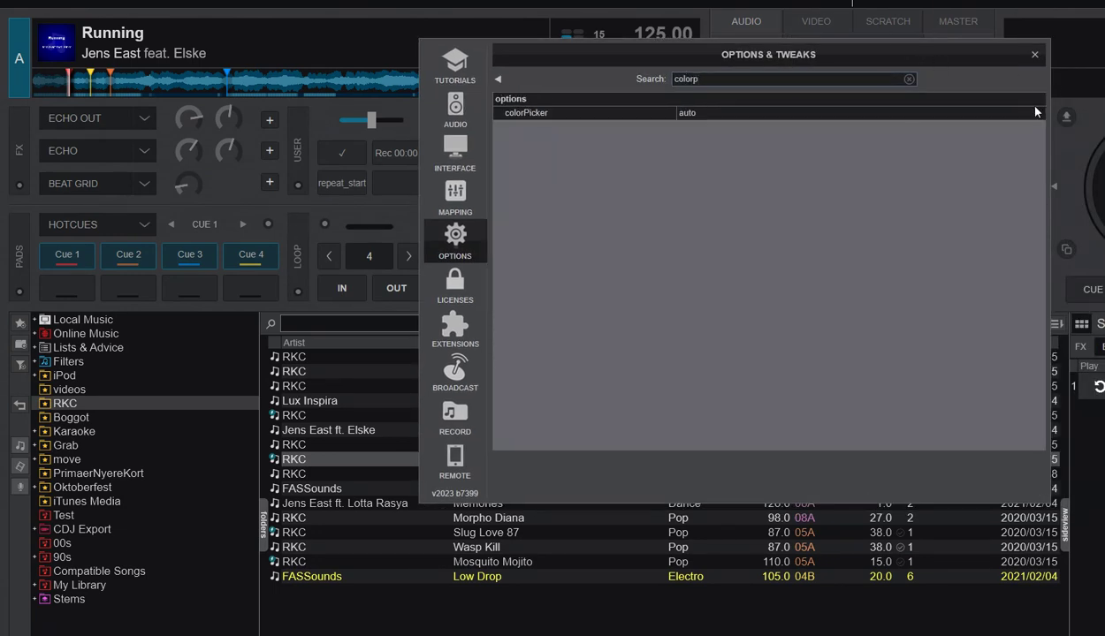
{"action": "left_click", "coordinate": [1031, 112]}
{"action": "left_click", "coordinate": [1026, 111]}
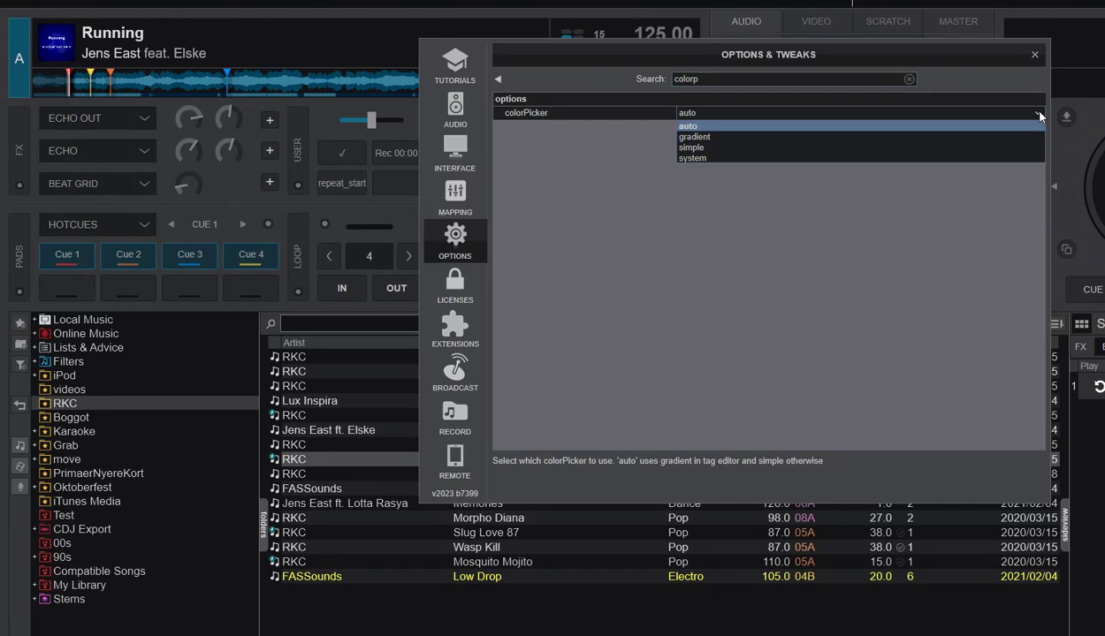
{"action": "left_click", "coordinate": [726, 159]}
{"action": "left_click", "coordinate": [1034, 54]}
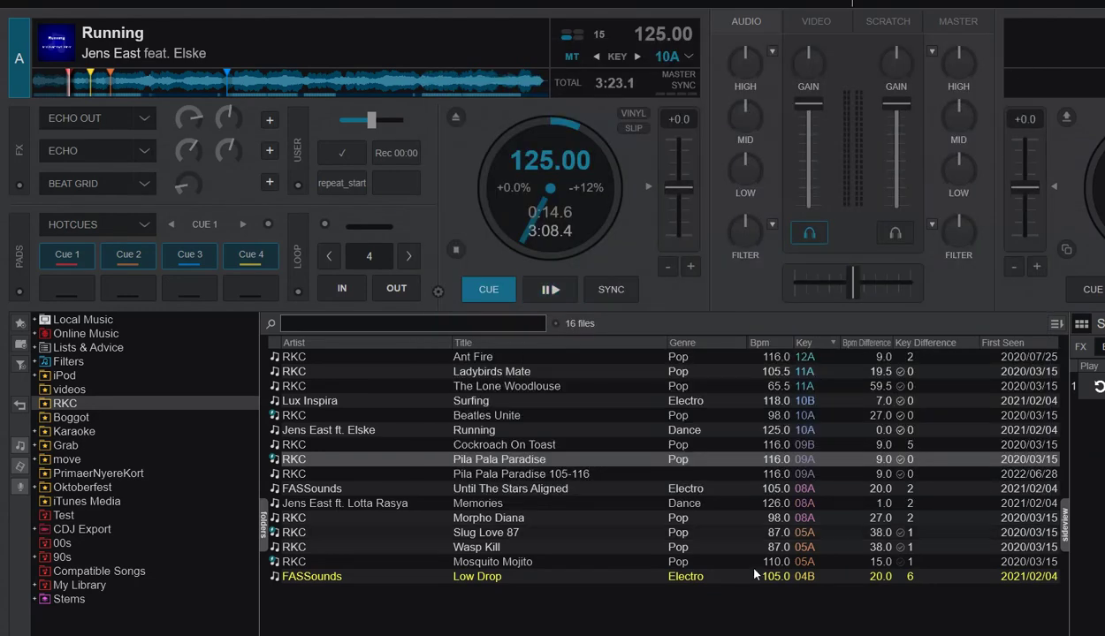
- Change the Key is 04B rule colour to light blue #68C5DF using the system colour dialog
{"action": "left_click", "coordinate": [803, 575]}
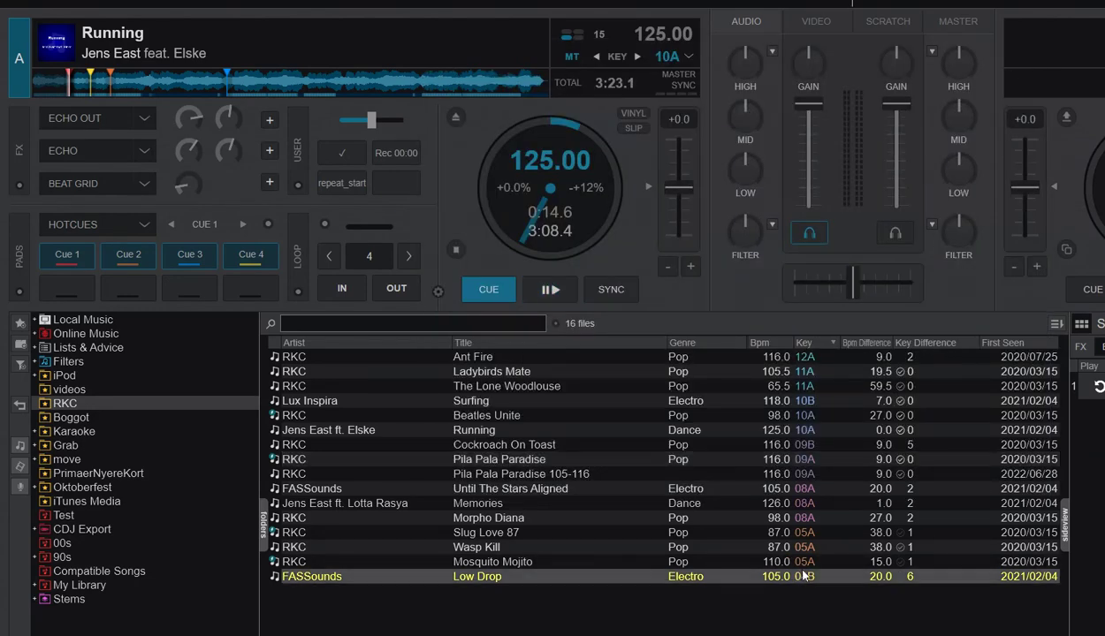
{"action": "left_click", "coordinate": [1054, 324]}
{"action": "left_click", "coordinate": [721, 324]}
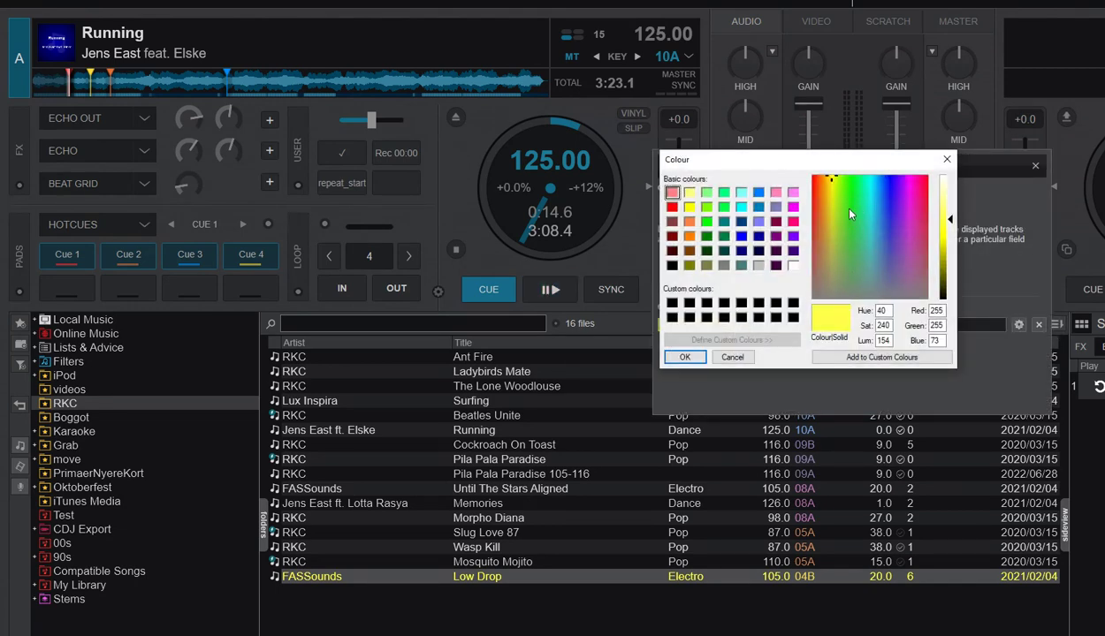
{"action": "left_click", "coordinate": [874, 220]}
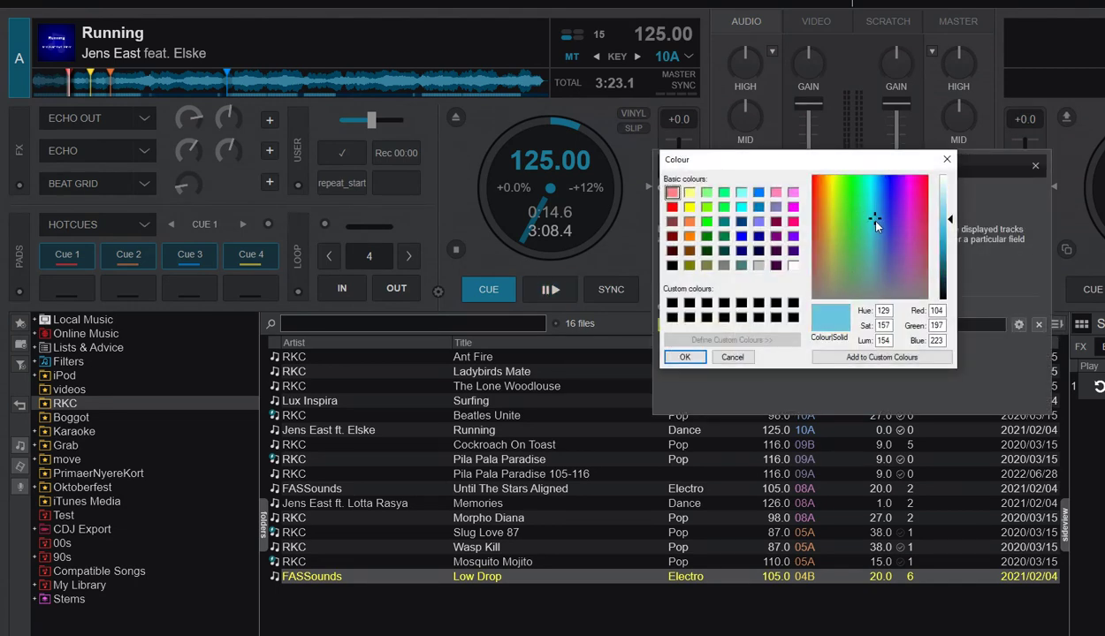
{"action": "left_click", "coordinate": [692, 357]}
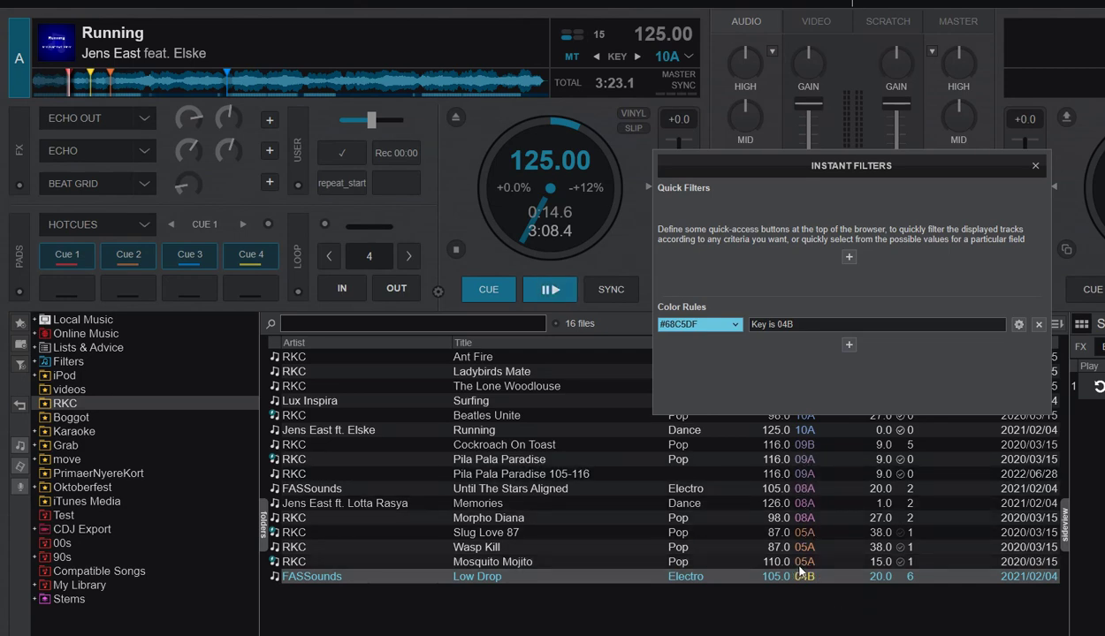
{"action": "left_click", "coordinate": [1042, 177]}
{"action": "right_click", "coordinate": [345, 184]}
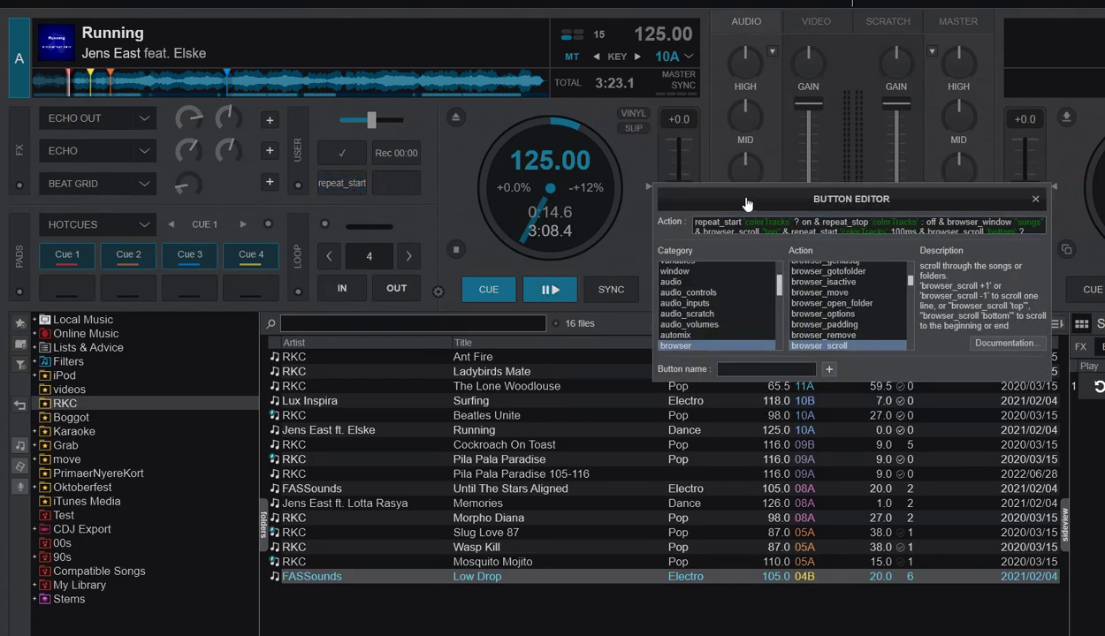
{"action": "left_click_drag", "start_coordinate": [747, 201], "coordinate": [342, 124]}
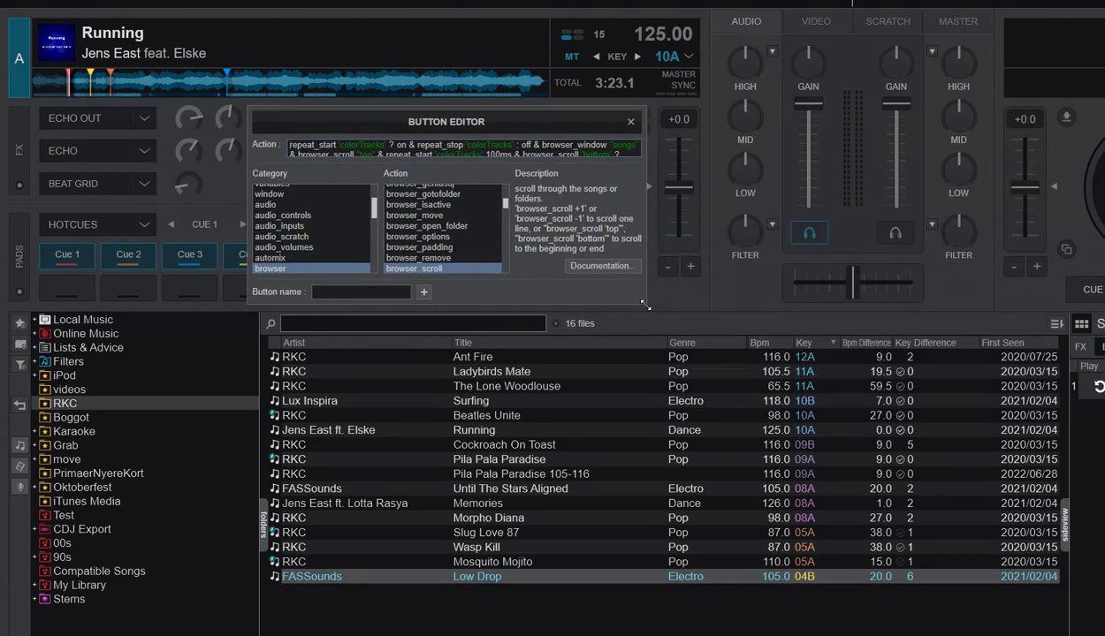
{"action": "left_click_drag", "start_coordinate": [645, 303], "coordinate": [985, 599]}
{"action": "left_click_drag", "start_coordinate": [500, 234], "coordinate": [621, 235]}
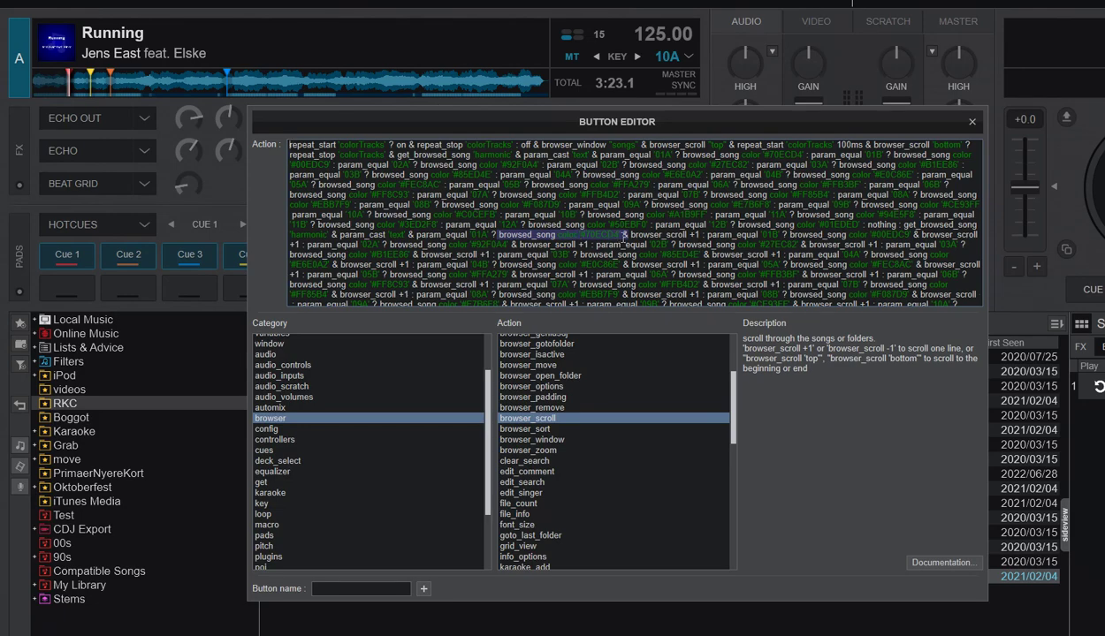
{"action": "left_click_drag", "start_coordinate": [579, 254], "coordinate": [700, 255]}
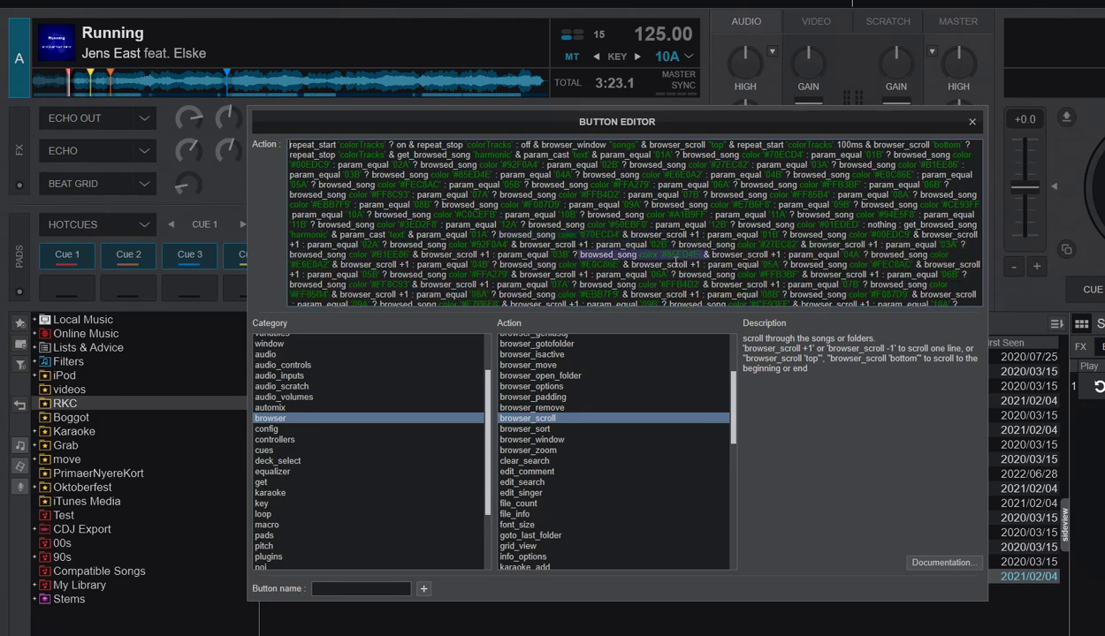
{"action": "left_click", "coordinate": [683, 263]}
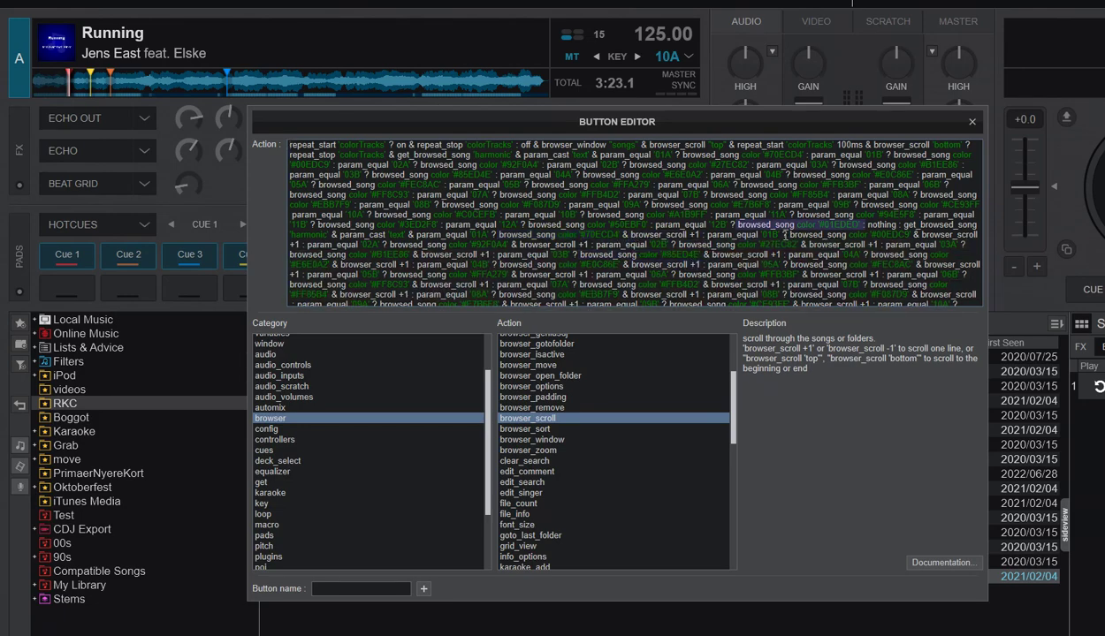
{"action": "left_click", "coordinate": [974, 123]}
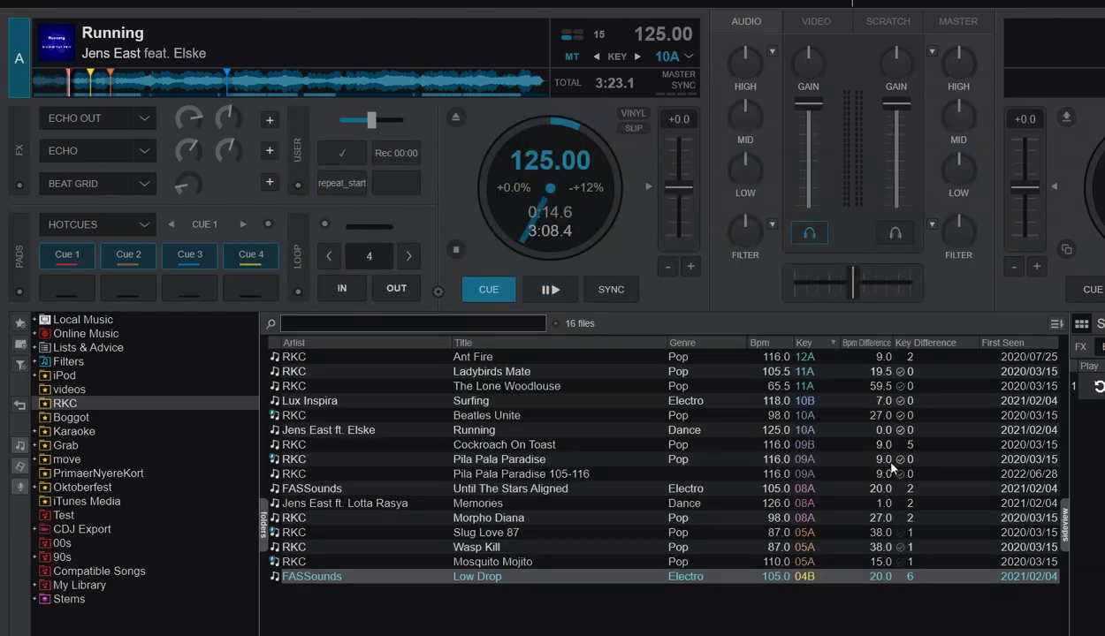
- Add a second colour rule, initially coloured yellow
{"action": "left_click", "coordinate": [1056, 323]}
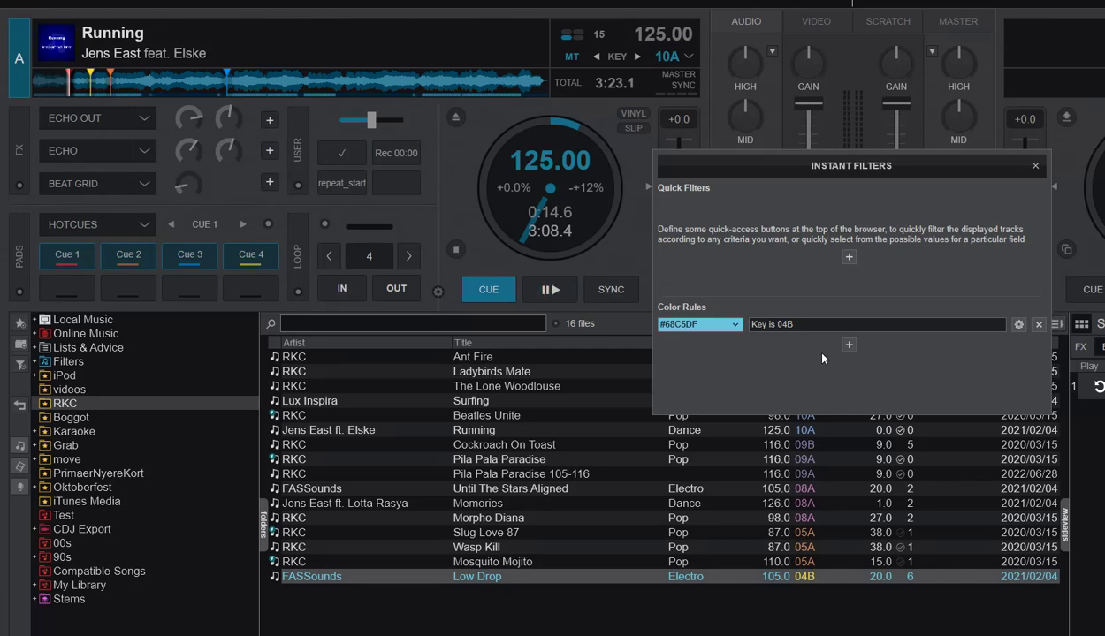
{"action": "left_click", "coordinate": [849, 345]}
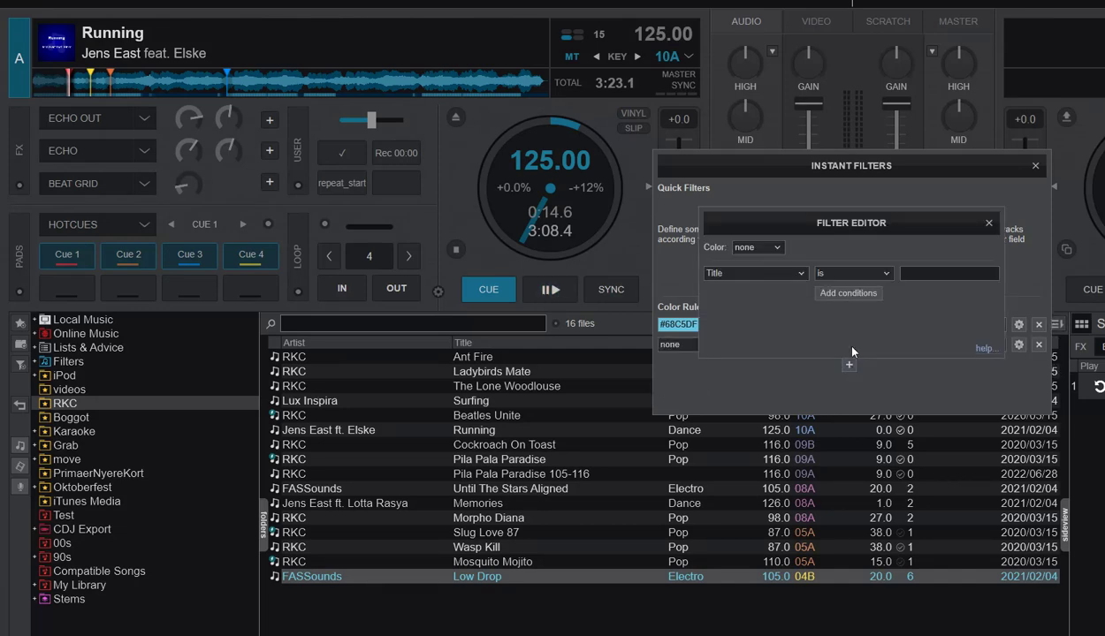
{"action": "left_click", "coordinate": [759, 246]}
{"action": "left_click", "coordinate": [735, 263]}
{"action": "left_click", "coordinate": [730, 414]}
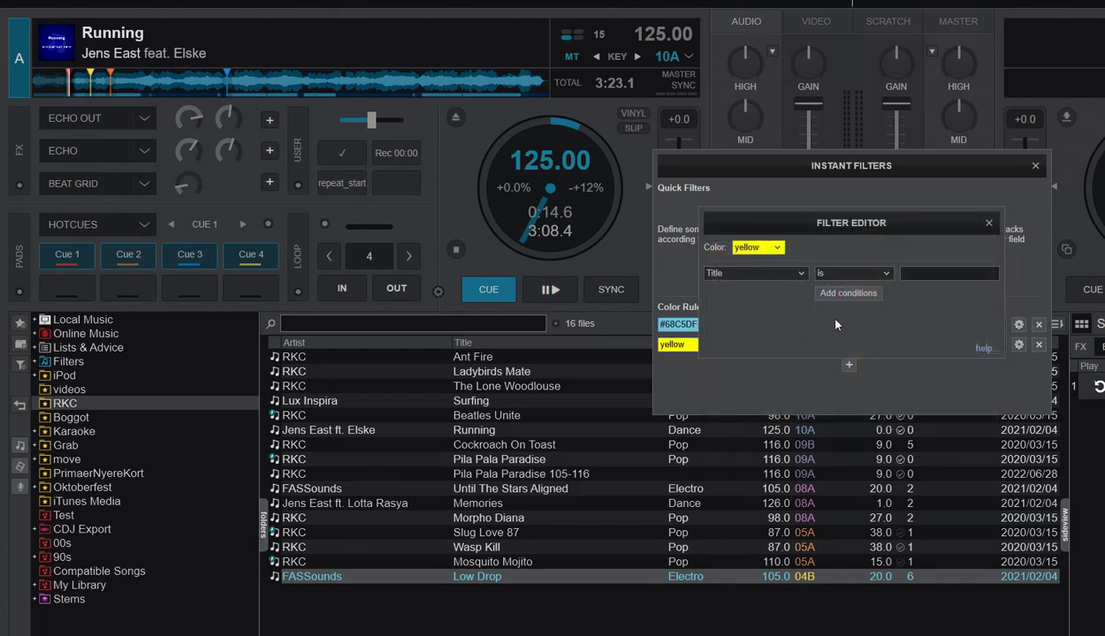
- Make the new rule Key is 10A coloured cyan, then close the filter panels
{"action": "left_click", "coordinate": [801, 274]}
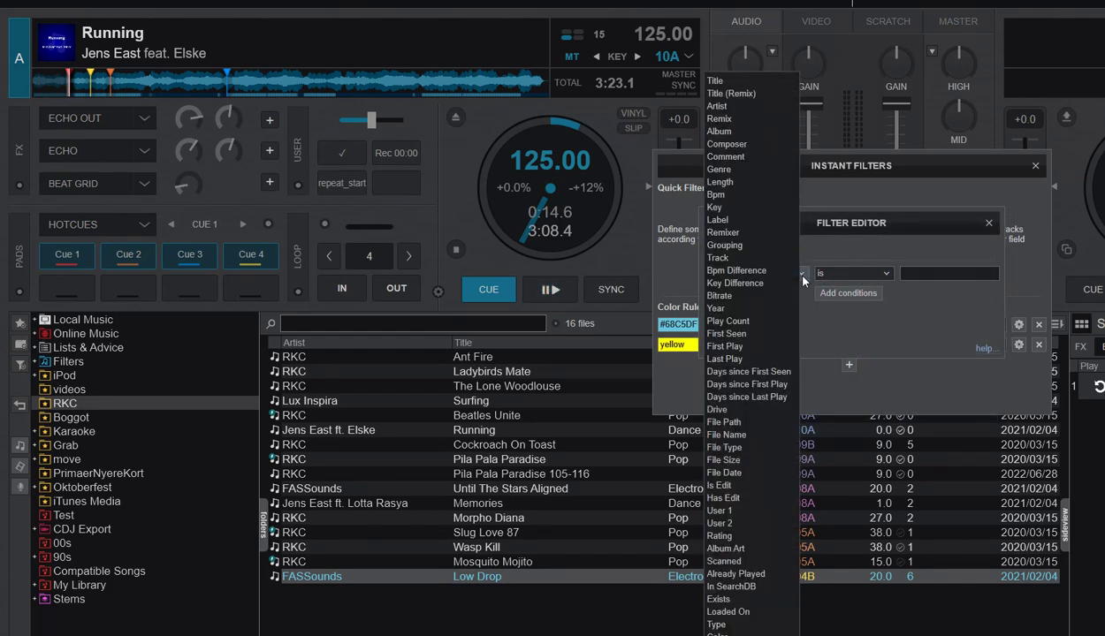
{"action": "left_click", "coordinate": [729, 208]}
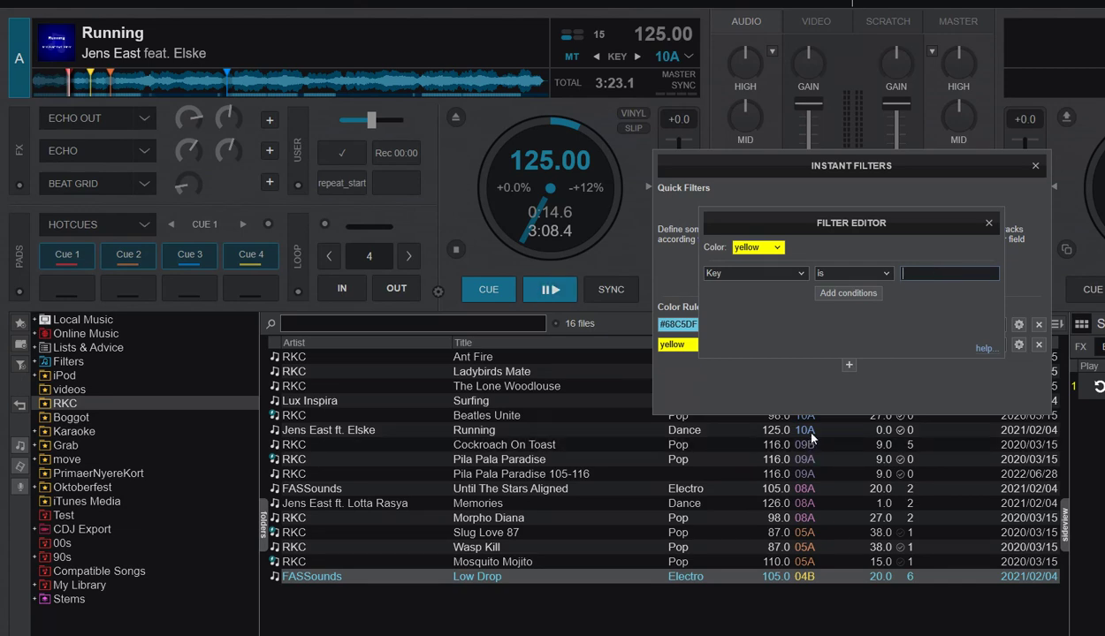
{"action": "type", "text": "10A"}
{"action": "left_click", "coordinate": [777, 247]}
{"action": "left_click", "coordinate": [786, 266]}
{"action": "left_click", "coordinate": [730, 414]}
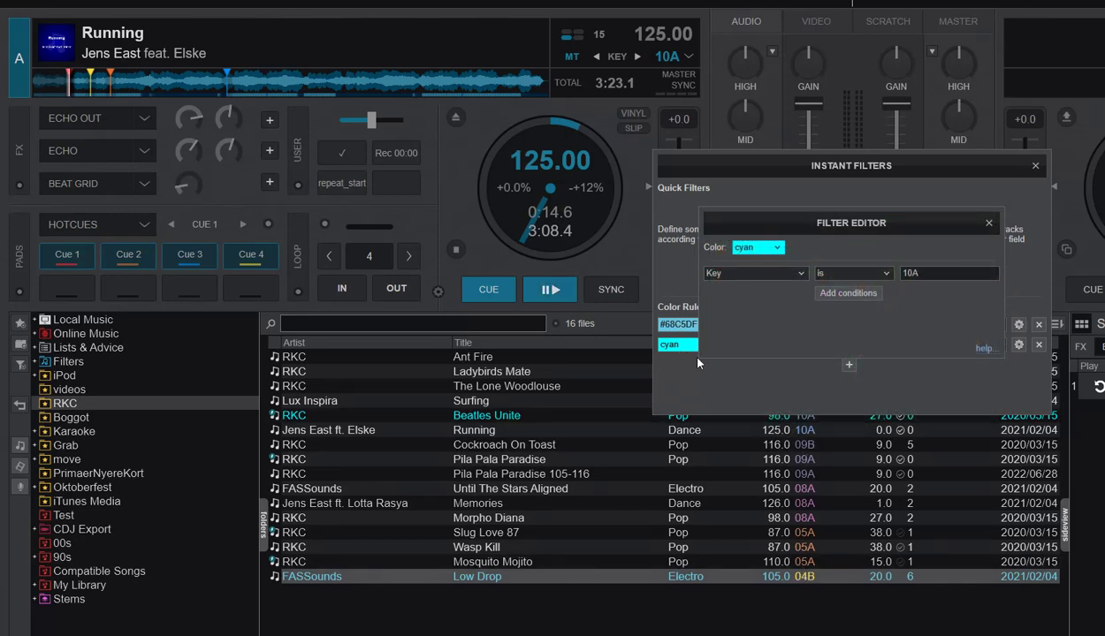
{"action": "left_click", "coordinate": [988, 223]}
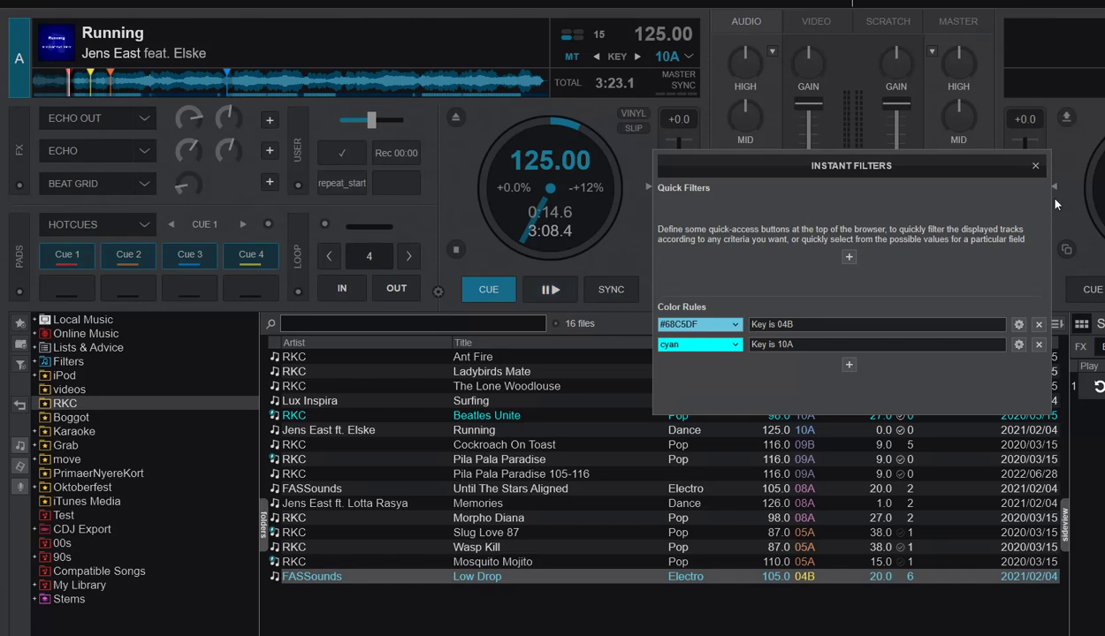
{"action": "left_click", "coordinate": [1035, 168]}
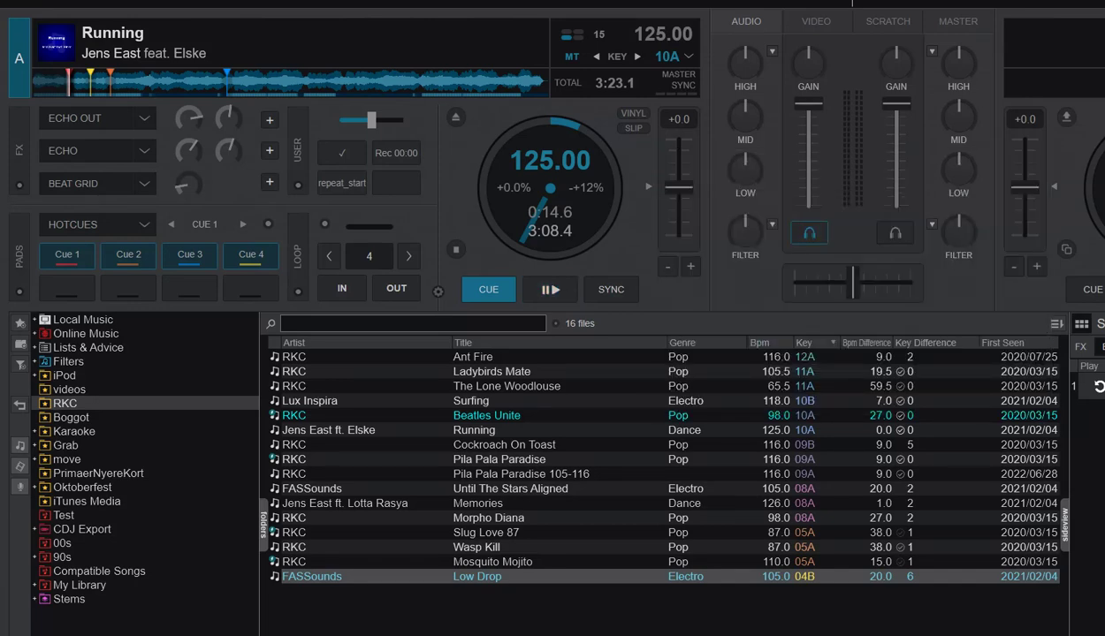
- Open Options & Tweaks and search 'colo' to show the colorRules setting
{"action": "key", "text": "ctrl+o"}
{"action": "left_click_drag", "start_coordinate": [915, 73], "coordinate": [742, 85]}
{"action": "type", "text": "color"}
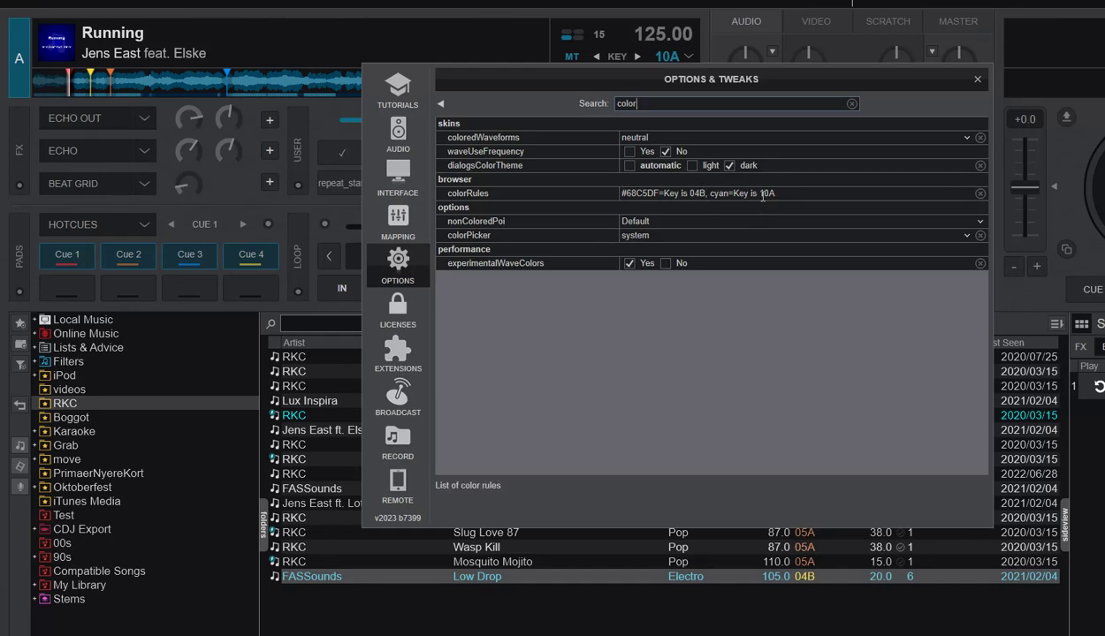
- In Notepad++, select and copy the line of key colour rules, #70ECD4=Key is 01A through 12B
{"action": "left_click", "coordinate": [977, 80]}
{"action": "key", "text": "alt+Tab"}
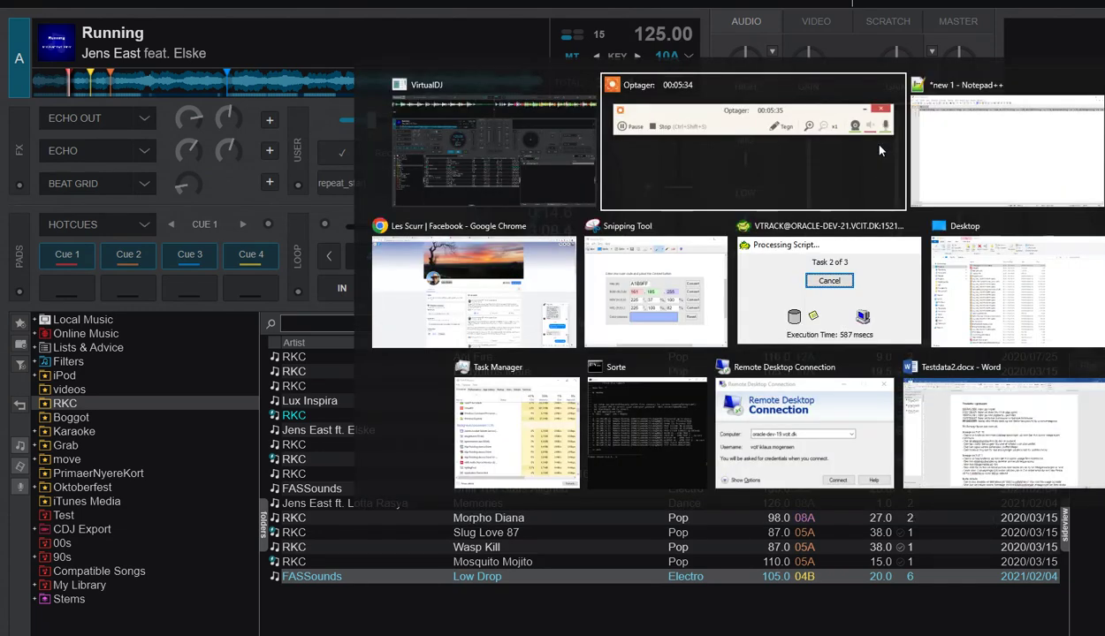
{"action": "key", "text": "Tab"}
{"action": "left_click", "coordinate": [133, 115]}
{"action": "key", "text": "End"}
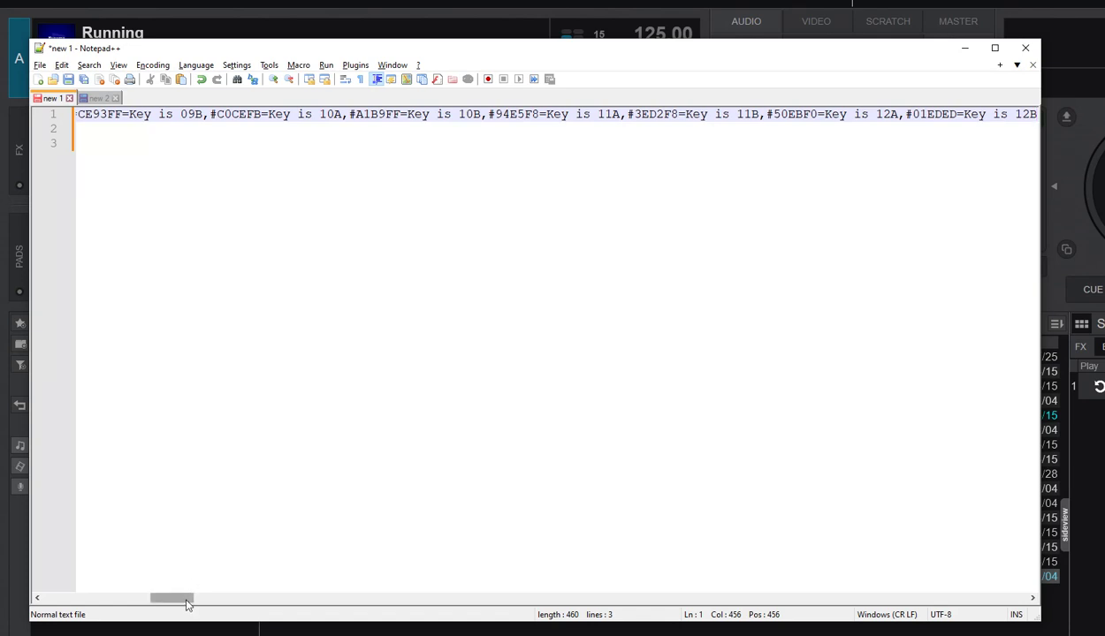
{"action": "left_click_drag", "start_coordinate": [184, 599], "coordinate": [56, 601]}
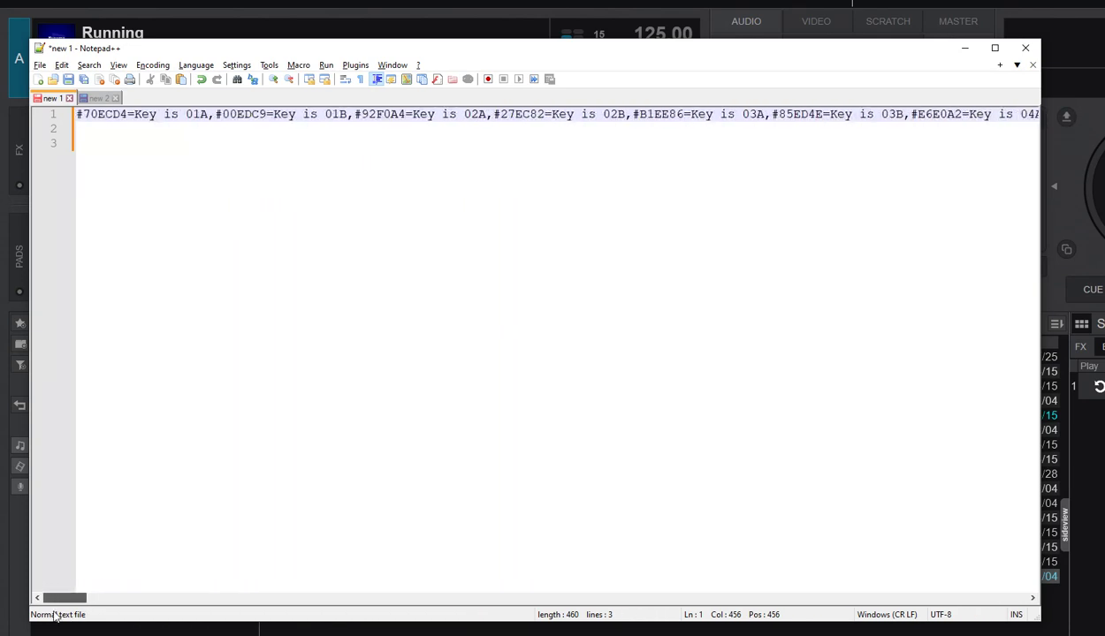
{"action": "left_click", "coordinate": [184, 113]}
{"action": "key", "text": "ctrl+a"}
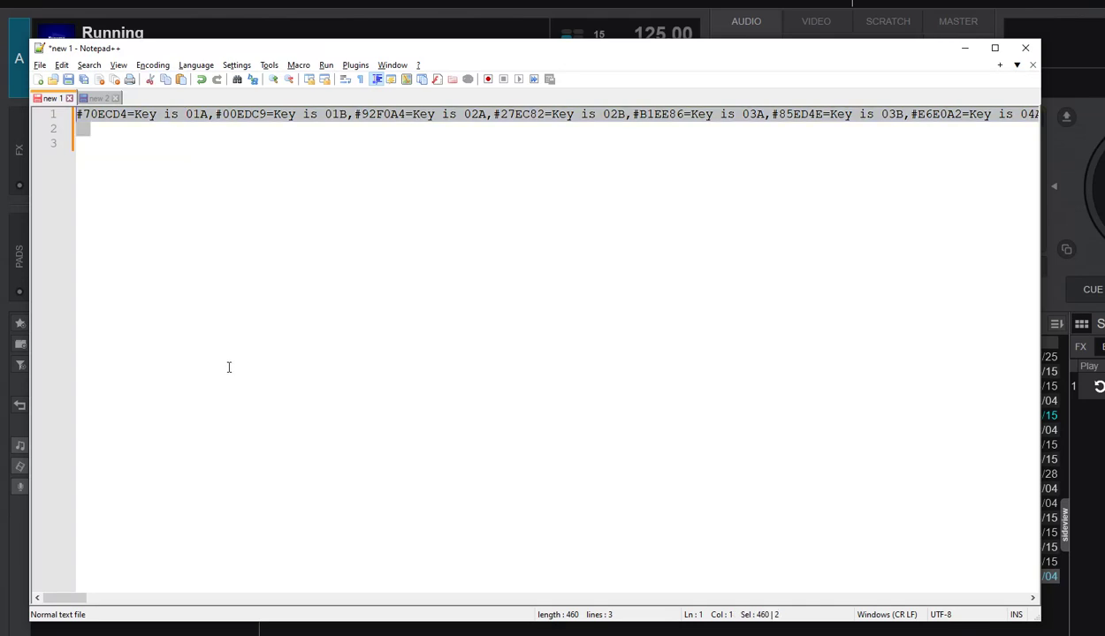
{"action": "key", "text": "Home"}
{"action": "key", "text": "shift+End"}
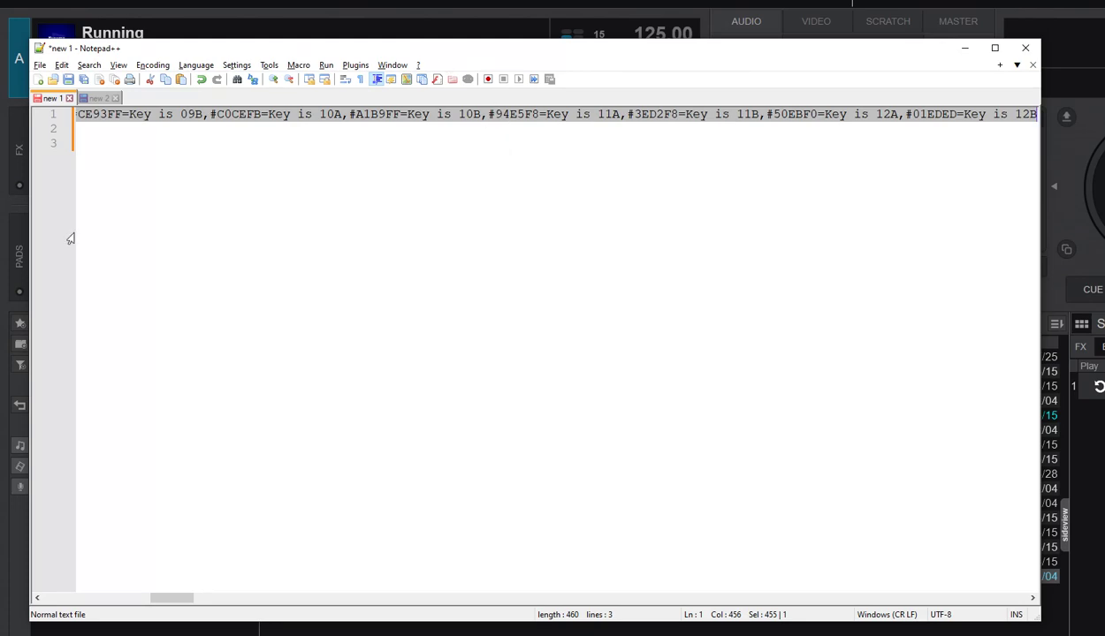
- Replace the colorRules value with the pasted set of key colour rules
{"action": "left_click", "coordinate": [965, 49]}
{"action": "left_click", "coordinate": [985, 5]}
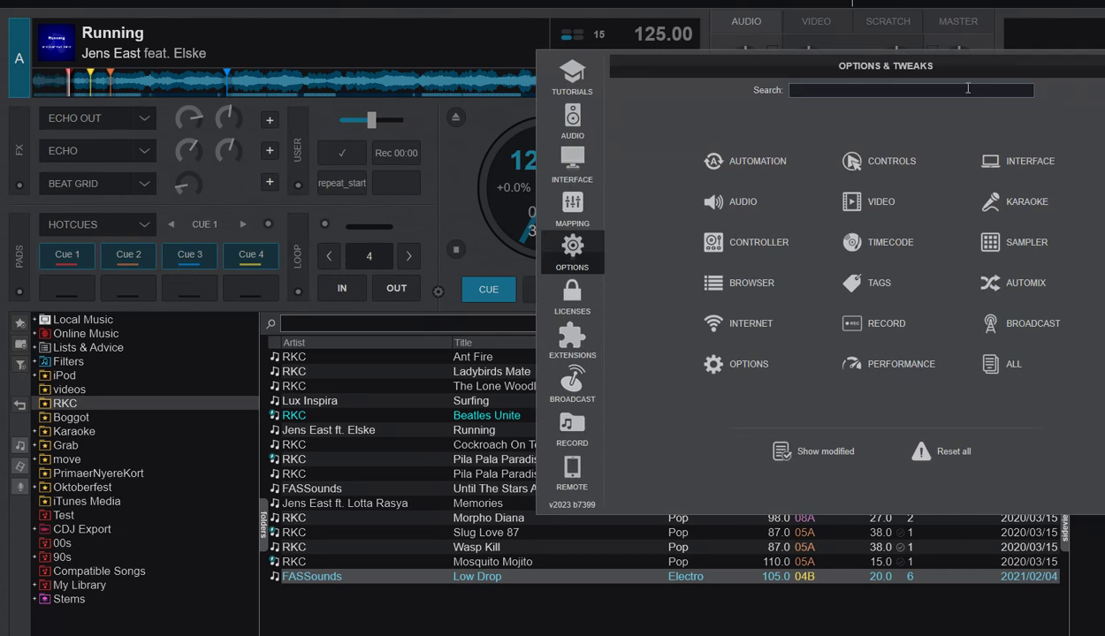
{"action": "left_click_drag", "start_coordinate": [946, 69], "coordinate": [782, 65]}
{"action": "type", "text": "color"}
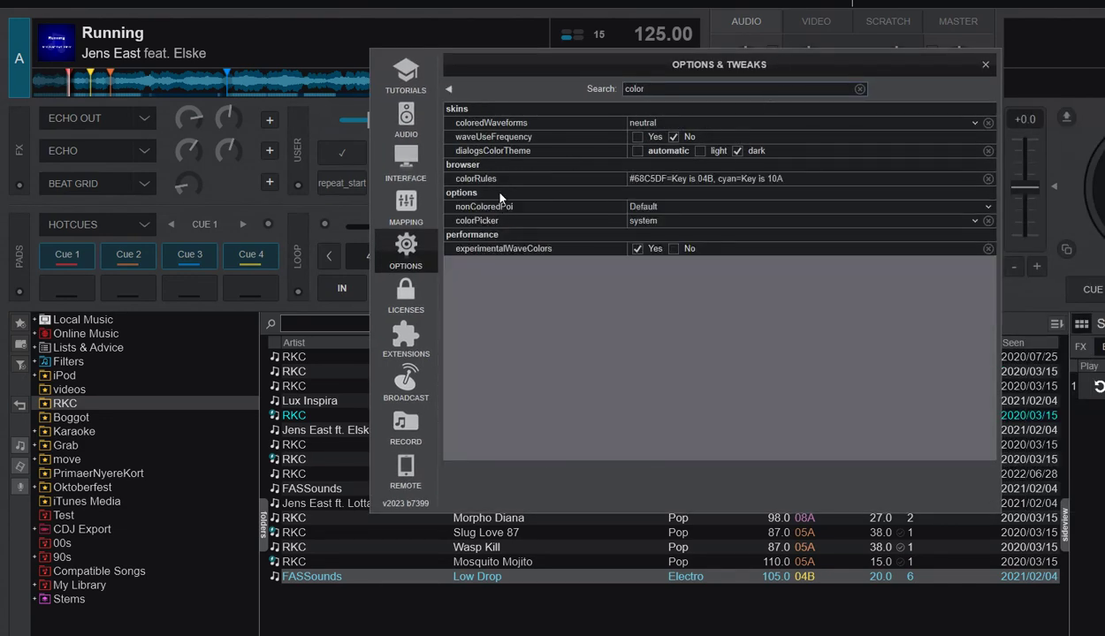
{"action": "left_click", "coordinate": [988, 180]}
{"action": "key", "text": "ctrl+v"}
{"action": "left_click", "coordinate": [984, 65]}
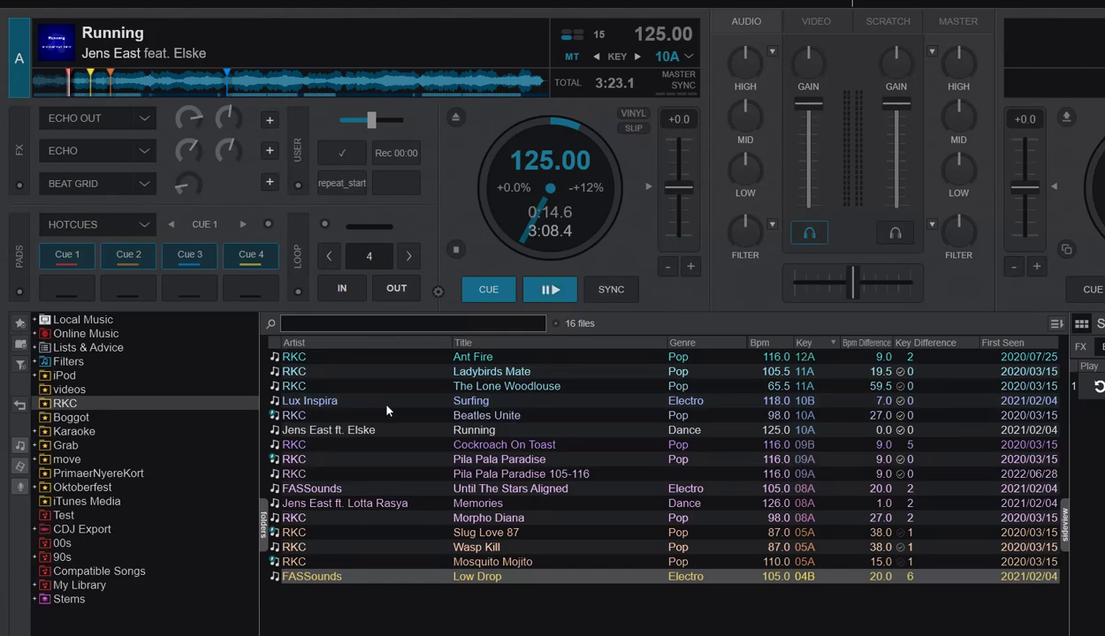
- Browse the tracks in the Boggot, RKC and videos folders
{"action": "left_click", "coordinate": [70, 417]}
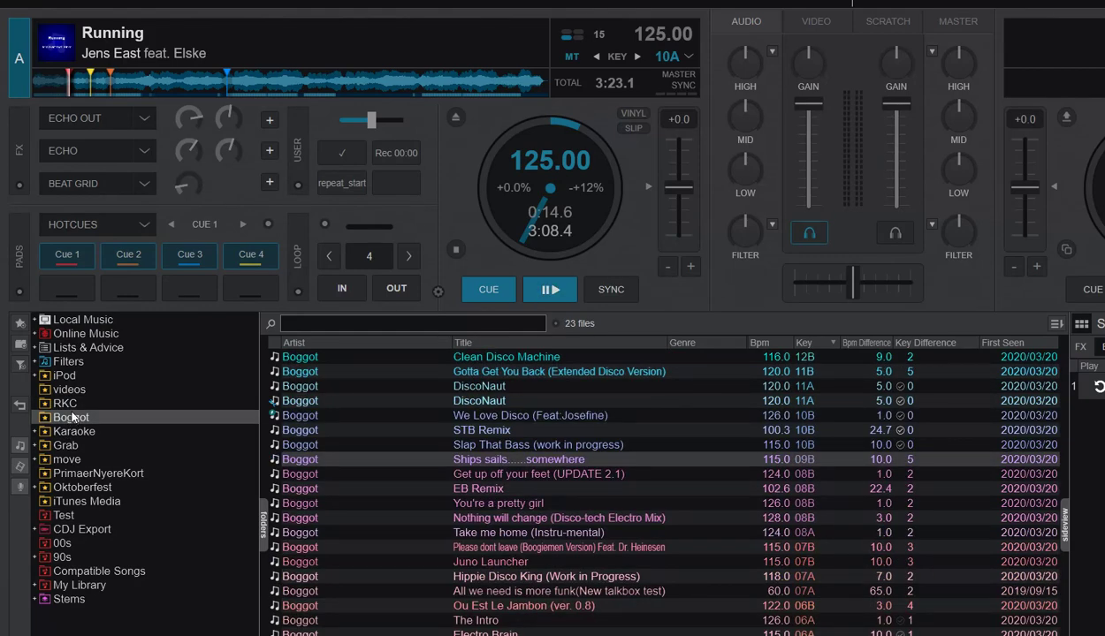
{"action": "left_click", "coordinate": [66, 404]}
{"action": "left_click", "coordinate": [66, 390]}
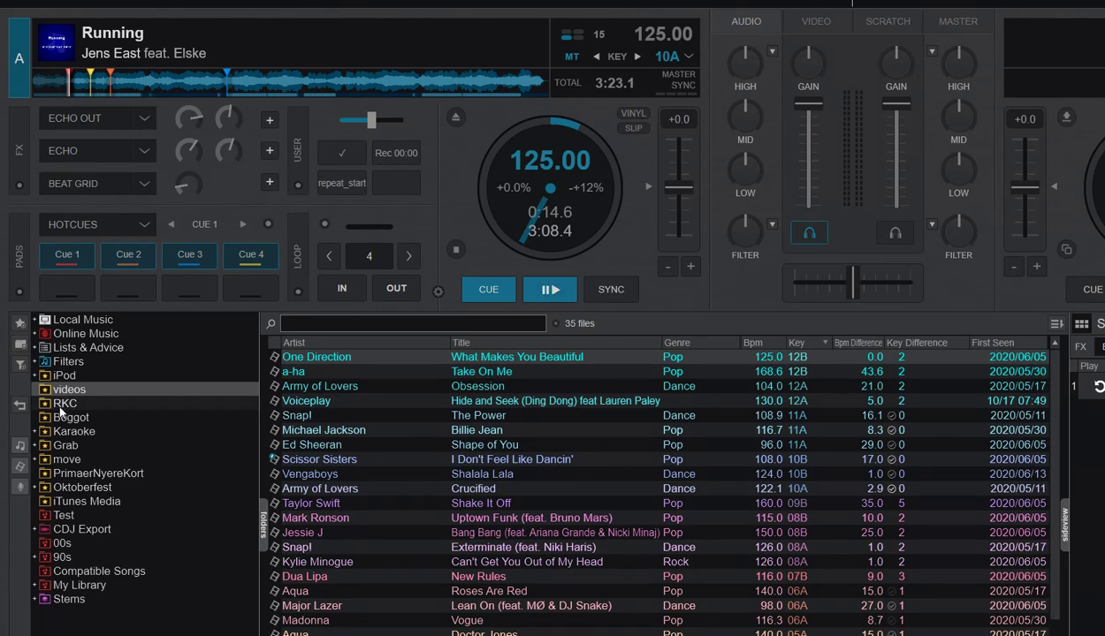
{"action": "left_click", "coordinate": [62, 404]}
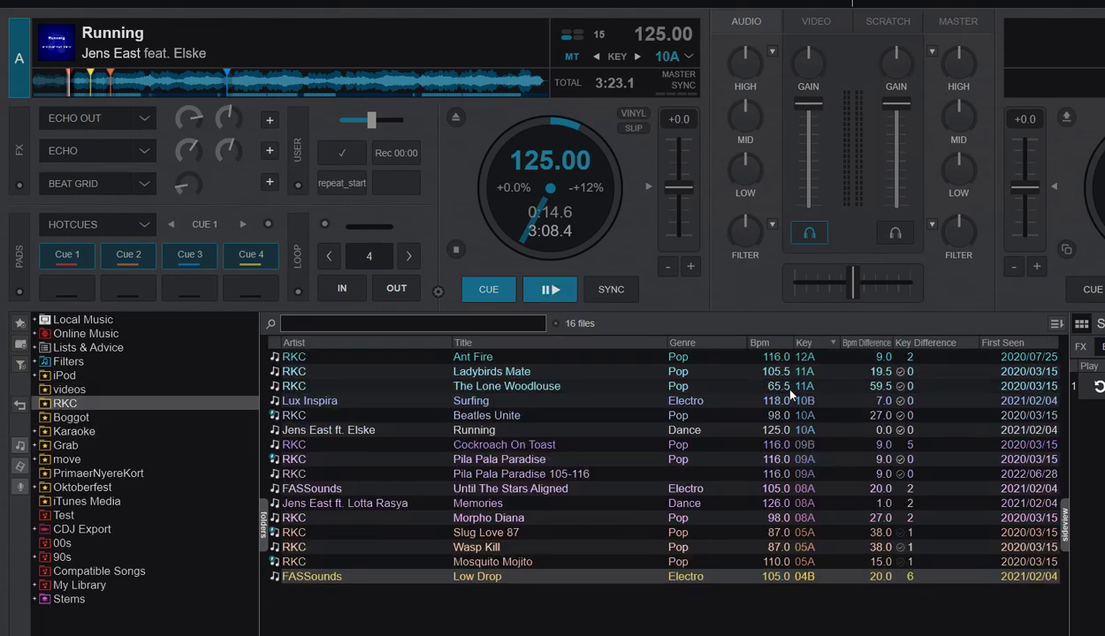
- Show the videos folder's 35 key-tinted tracks with Instant Filters listing rules Key is 01A to 12B
{"action": "left_click", "coordinate": [66, 390]}
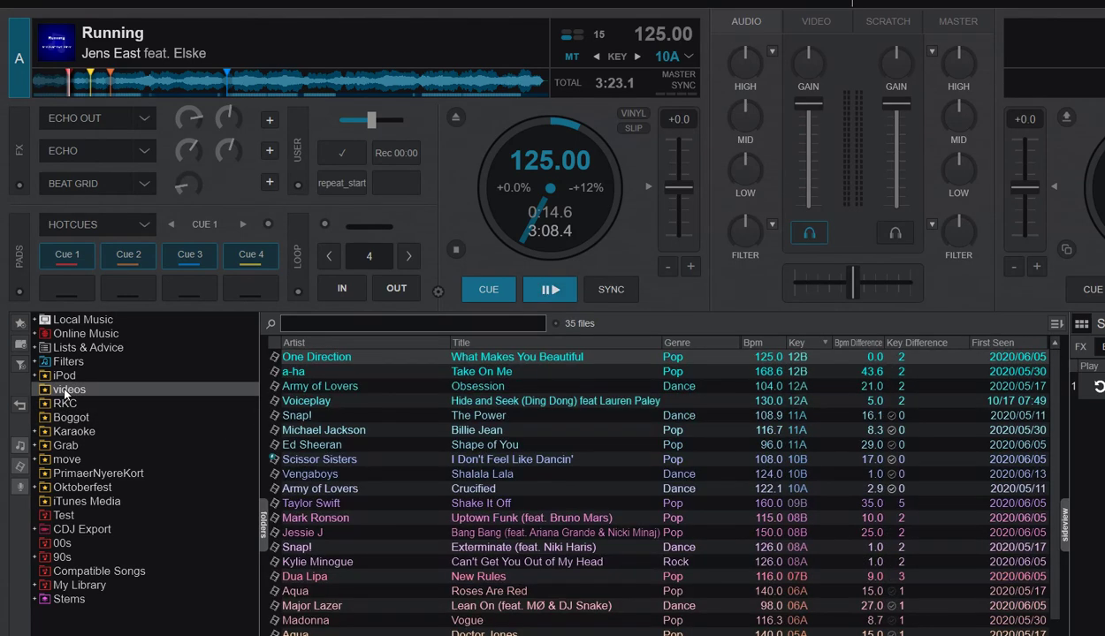
{"action": "left_click", "coordinate": [1056, 324]}
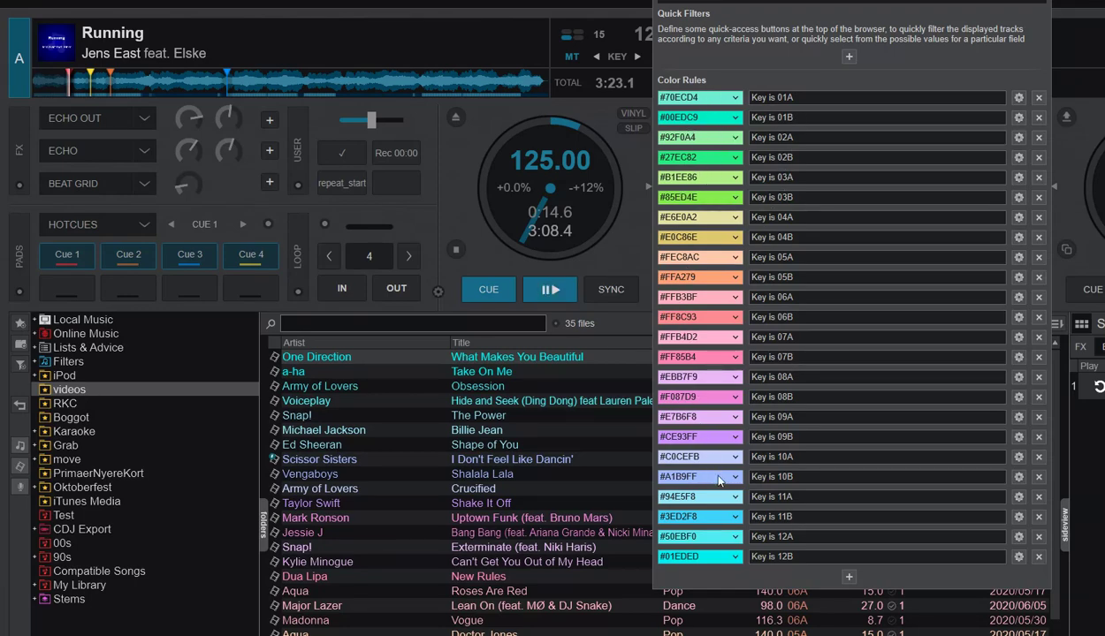
{"action": "left_click_drag", "start_coordinate": [862, 1], "coordinate": [852, 23]}
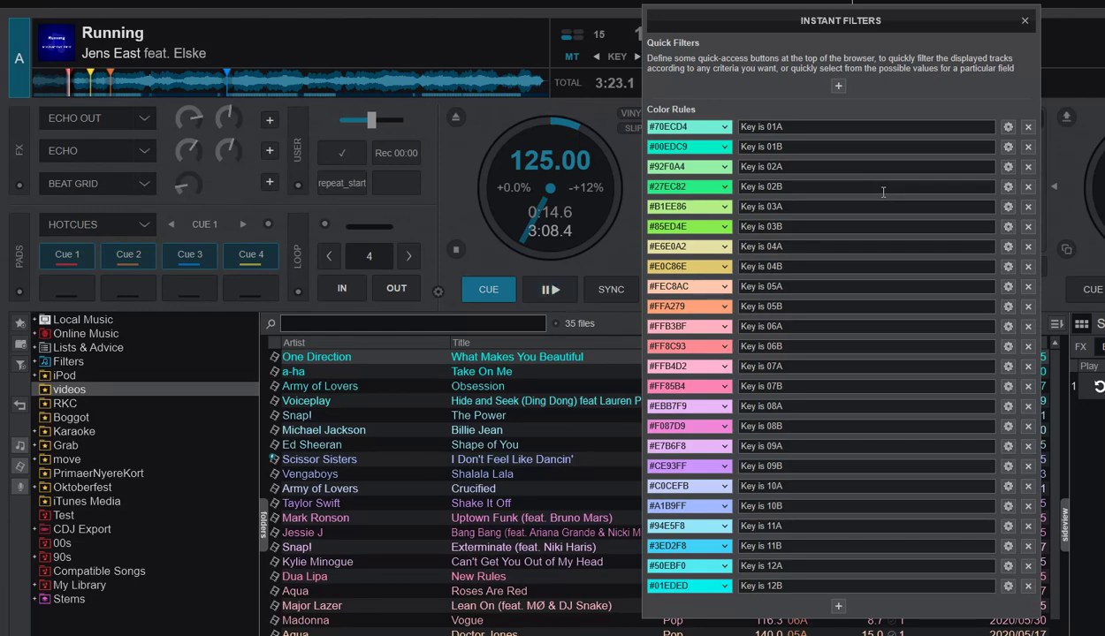
- Close Instant Filters and confirm in Options & Tweaks that colorRules holds the full key set
{"action": "left_click", "coordinate": [1025, 25]}
{"action": "left_click", "coordinate": [925, 51]}
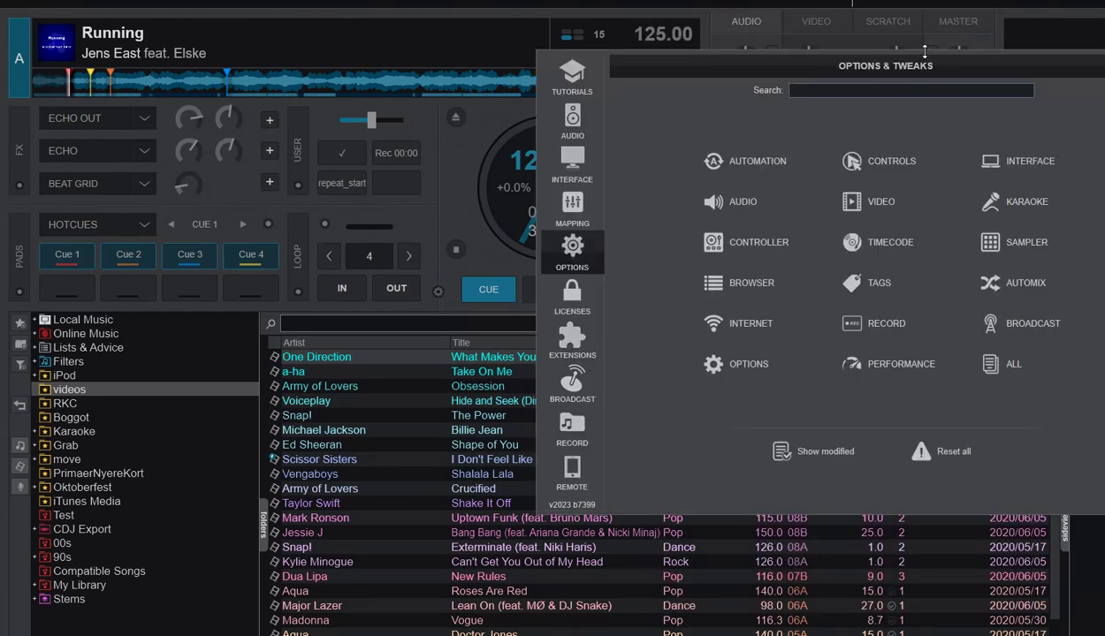
{"action": "left_click_drag", "start_coordinate": [925, 51], "coordinate": [759, 49]}
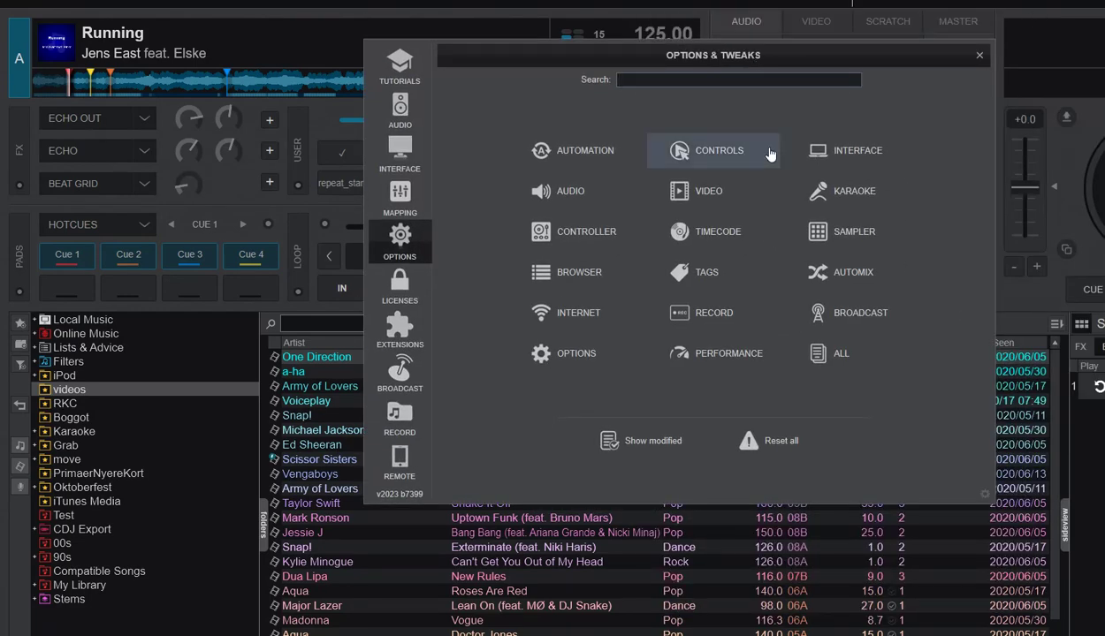
{"action": "type", "text": "color"}
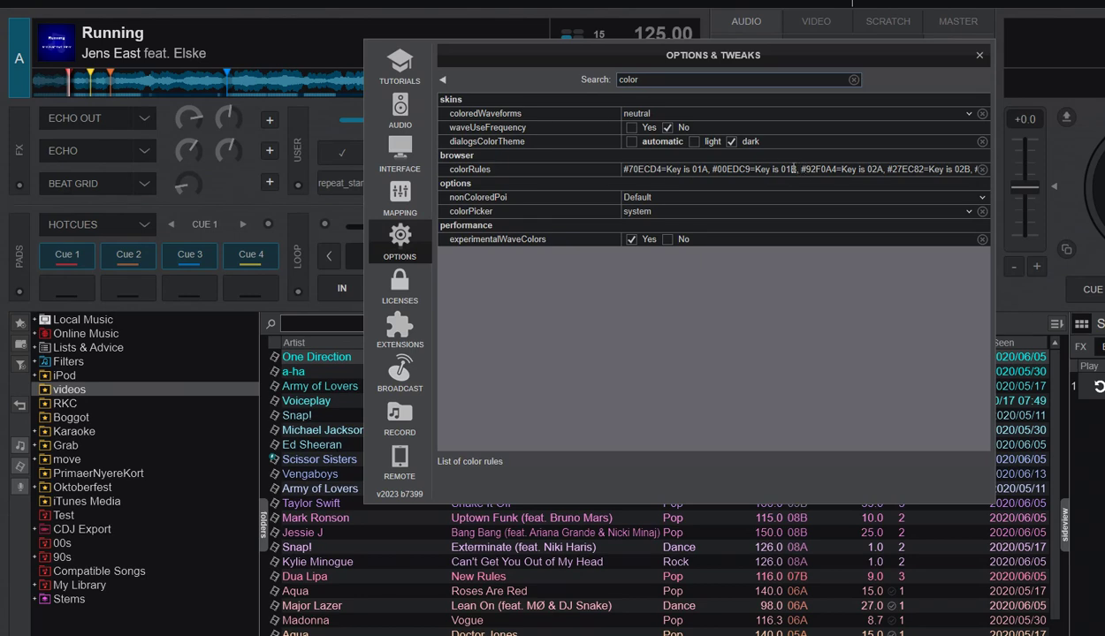
{"action": "left_click", "coordinate": [978, 54]}
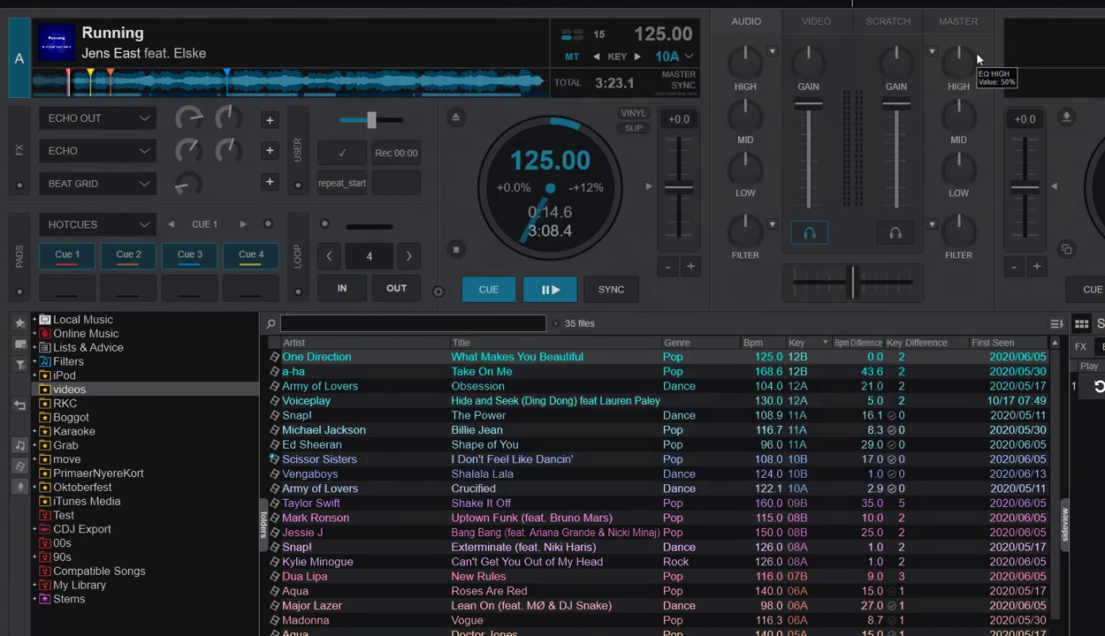
- Switch the key display from Camelot codes like 10A to musical notation like Bm
{"action": "left_click", "coordinate": [669, 58]}
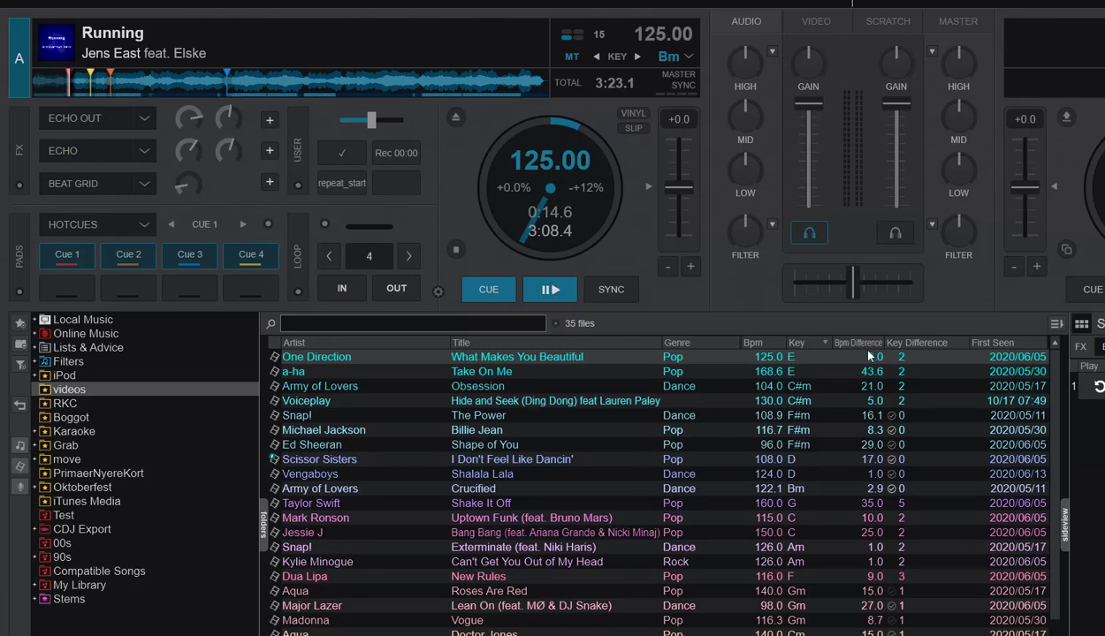